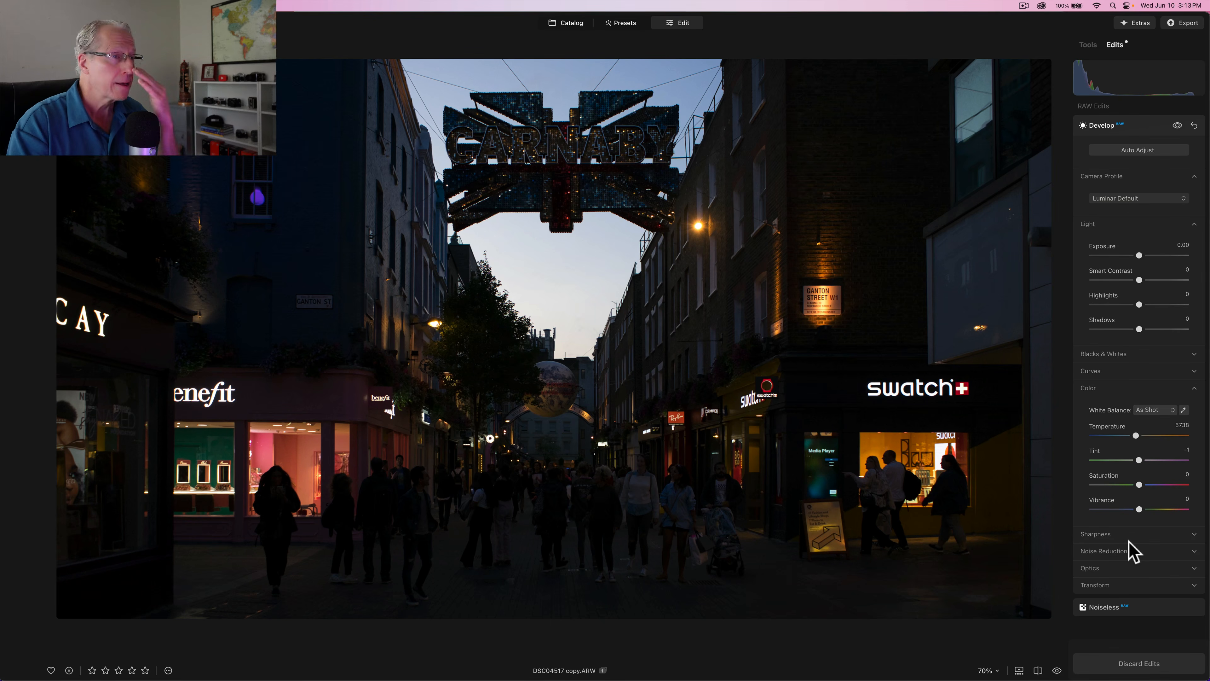
- Compare the street photo with its unedited original version
key(backslash)
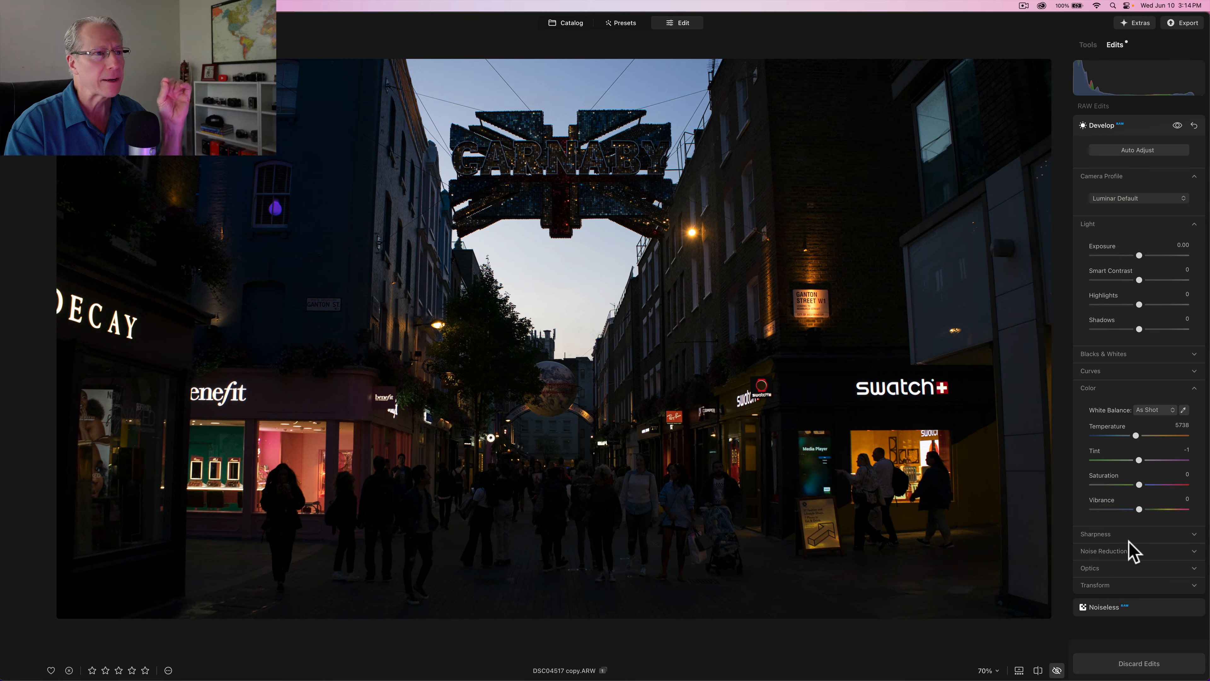
key(backslash)
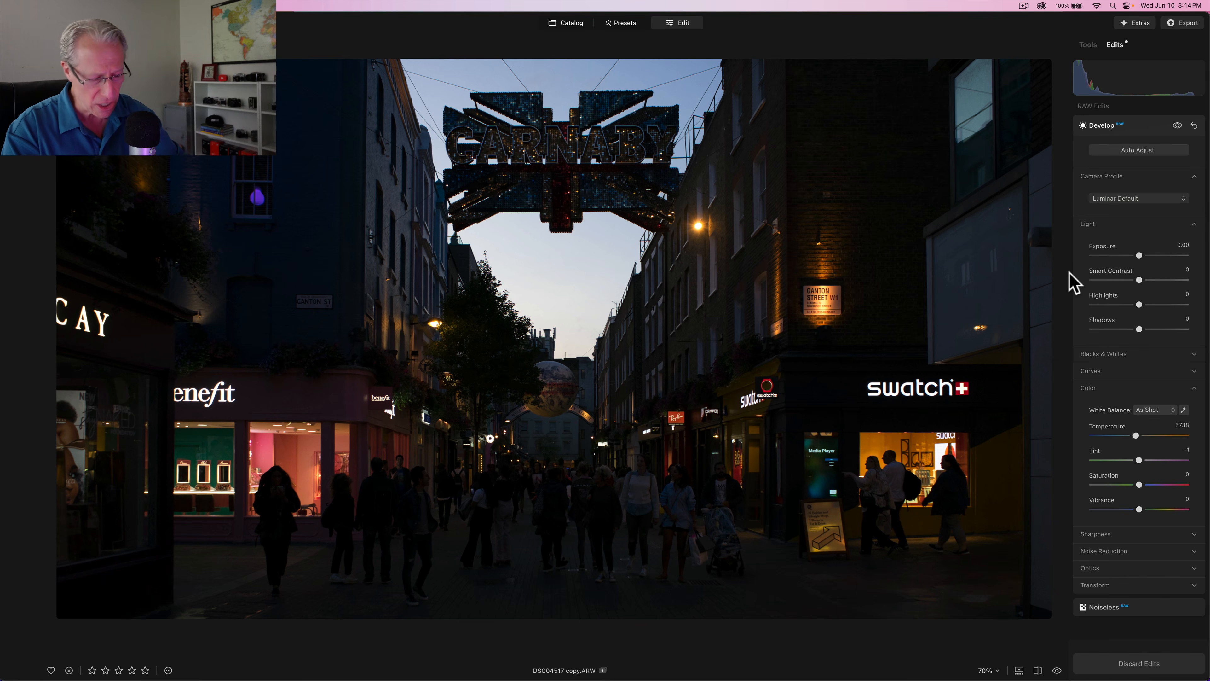
- Set the RAW Develop Exposure to 0.75, Highlights to -40 and Shadows to 22, using the clipping warnings as a guide
key(j)
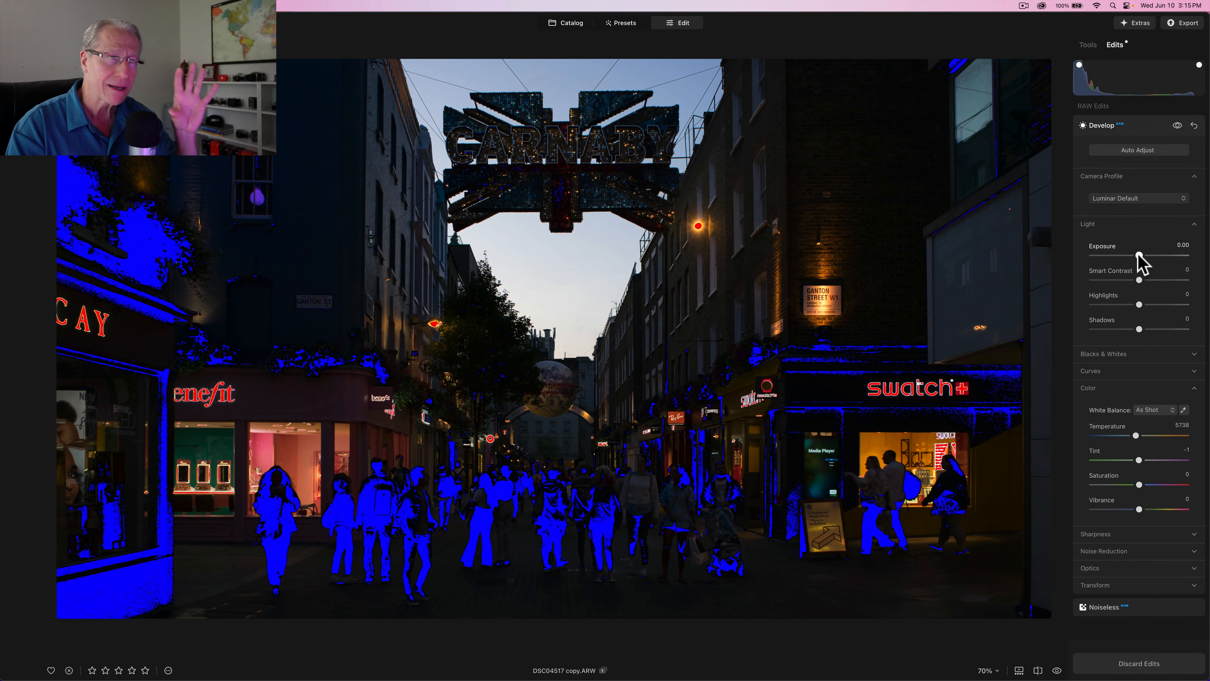
drag(1137, 254, 1146, 254)
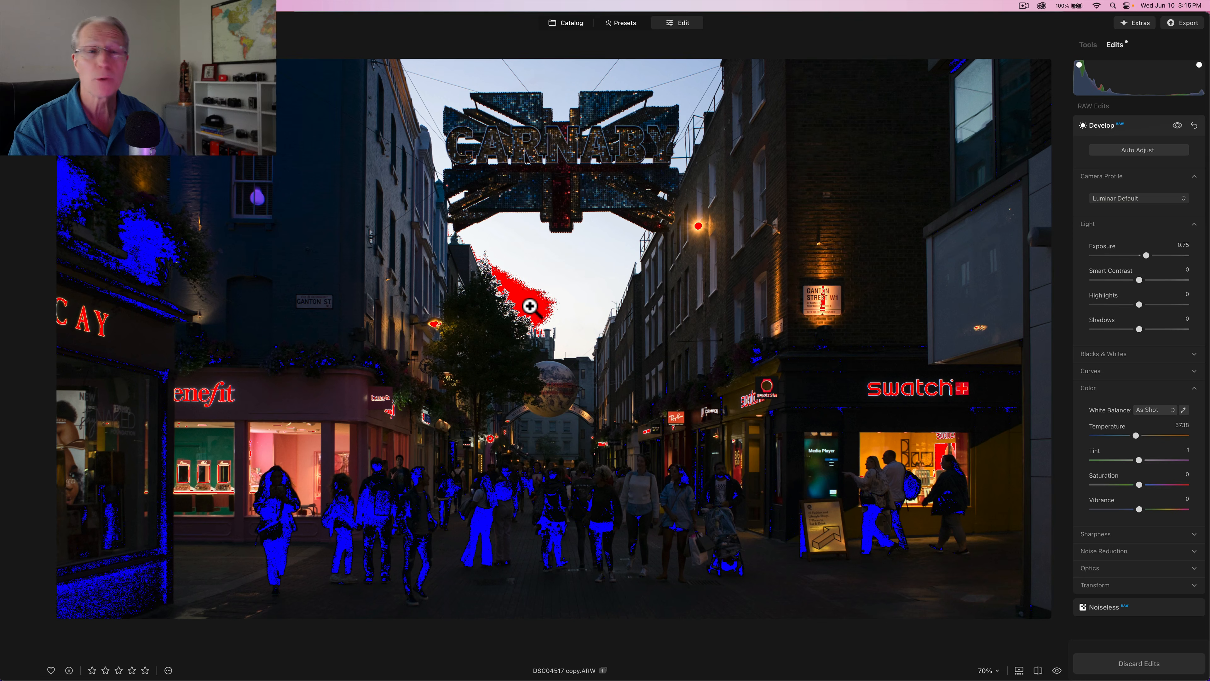
drag(1138, 304, 1135, 305)
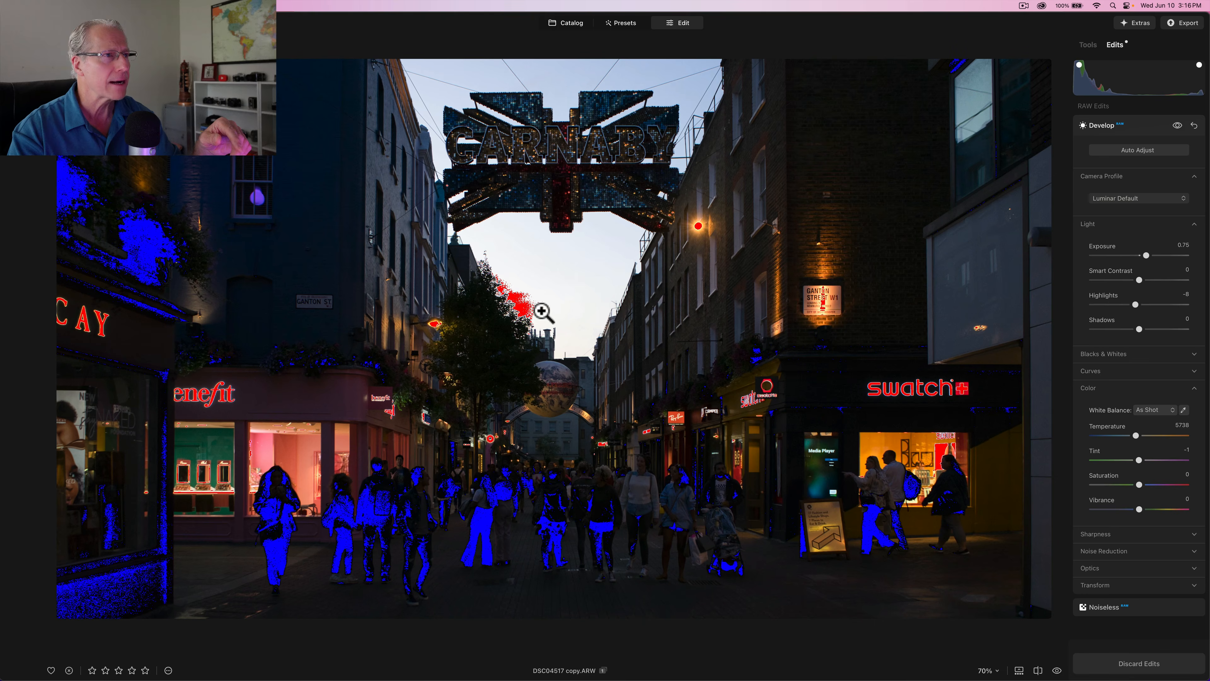
drag(1135, 304, 1119, 305)
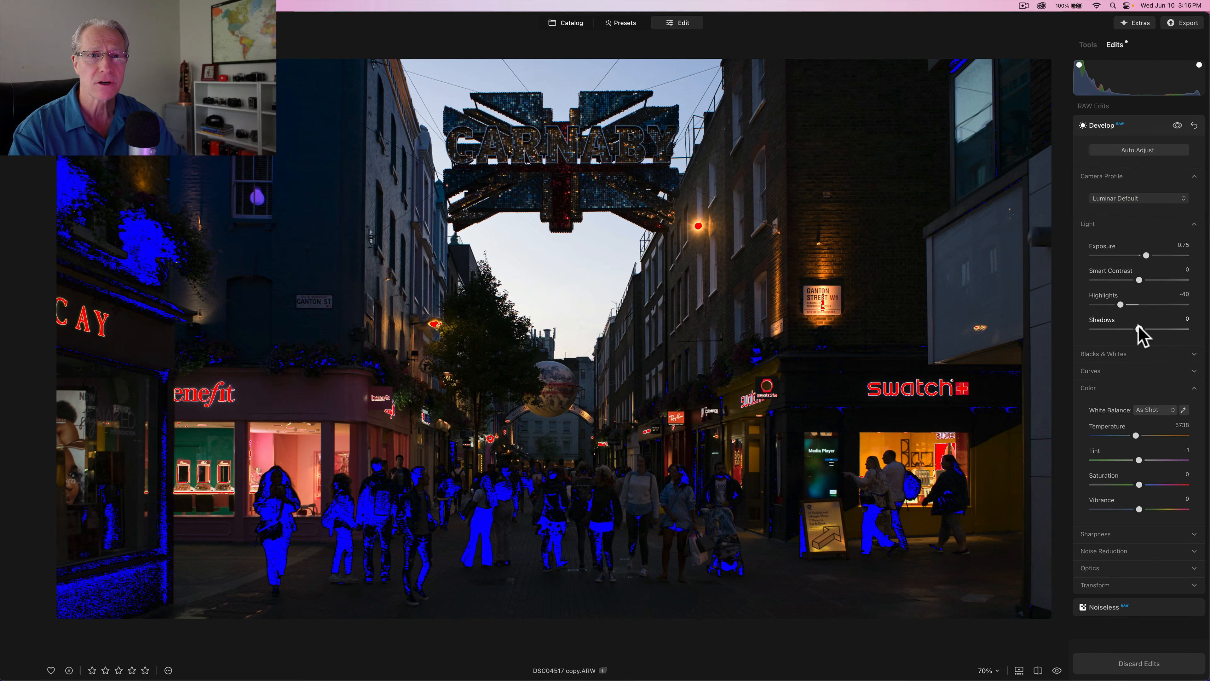
drag(1138, 328, 1150, 329)
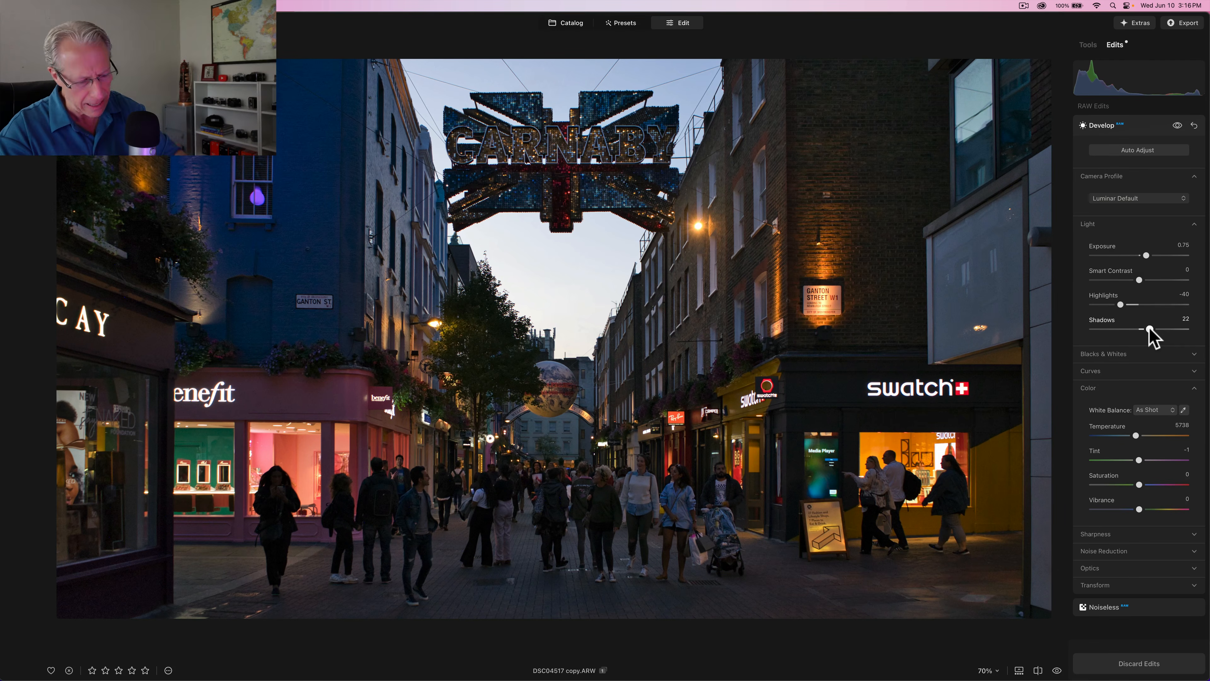
key(j)
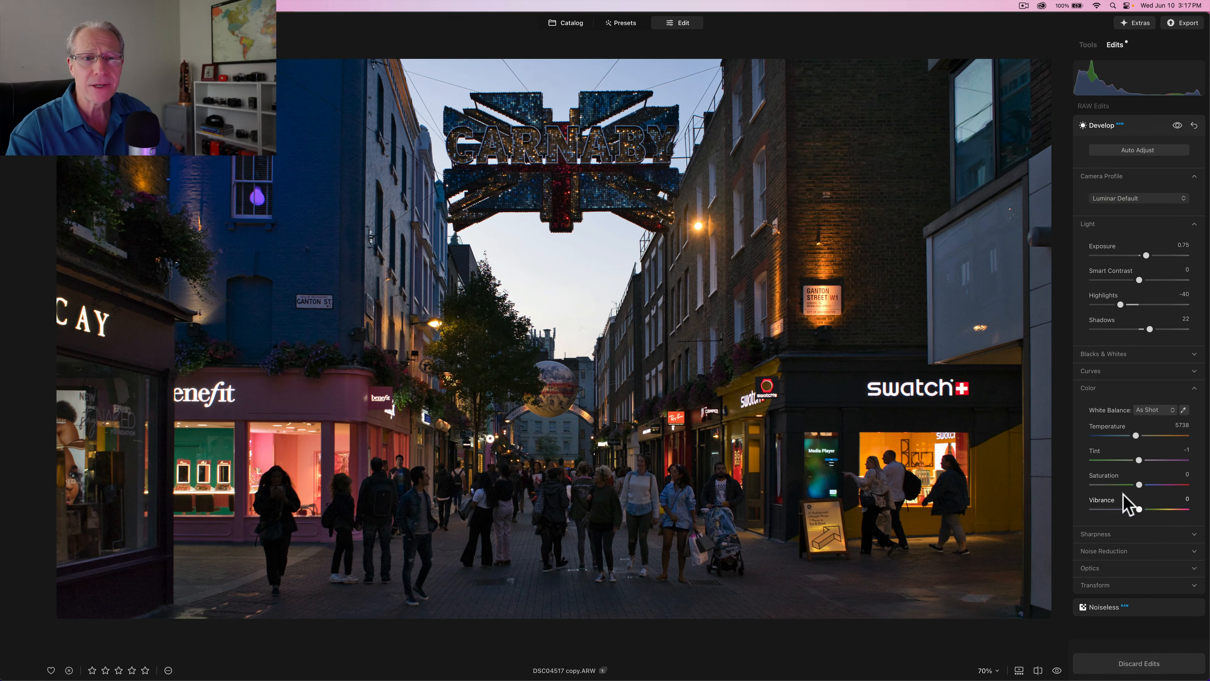
- Set the Develop Vibrance to 11 and compare the photo with and without the Develop edits
drag(1139, 509, 1109, 496)
click(1119, 531)
scroll(1119, 534, down, 2)
scroll(1121, 379, up, 3)
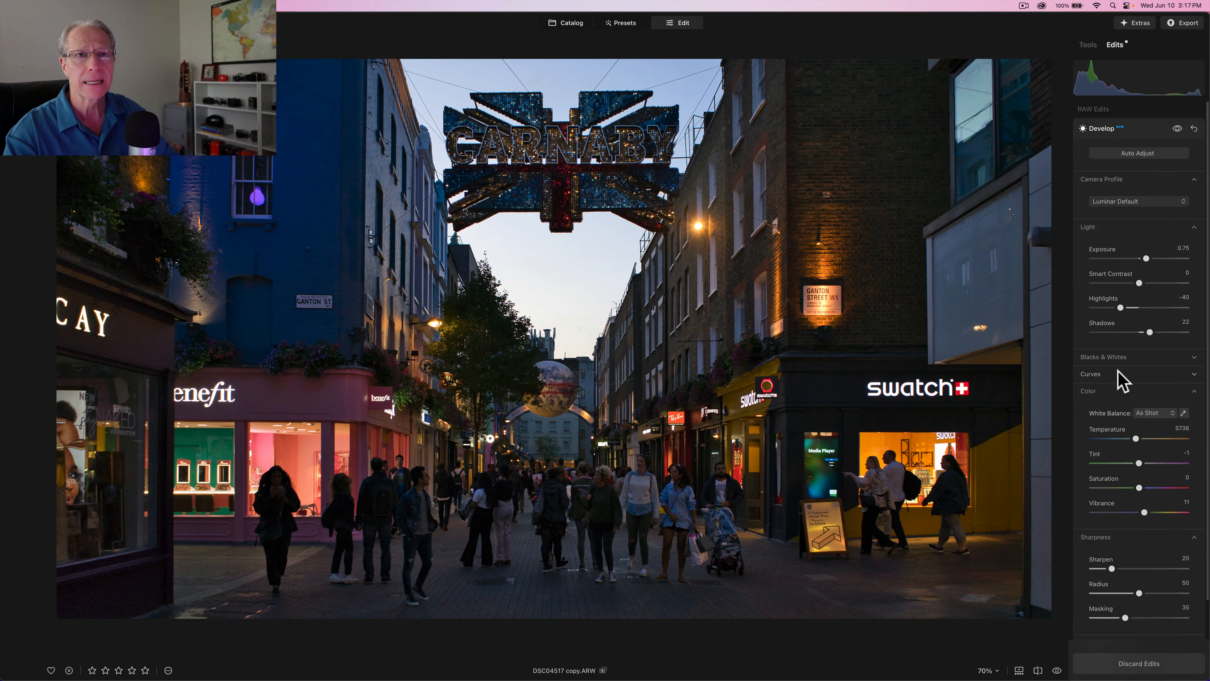
click(1176, 126)
click(1176, 126)
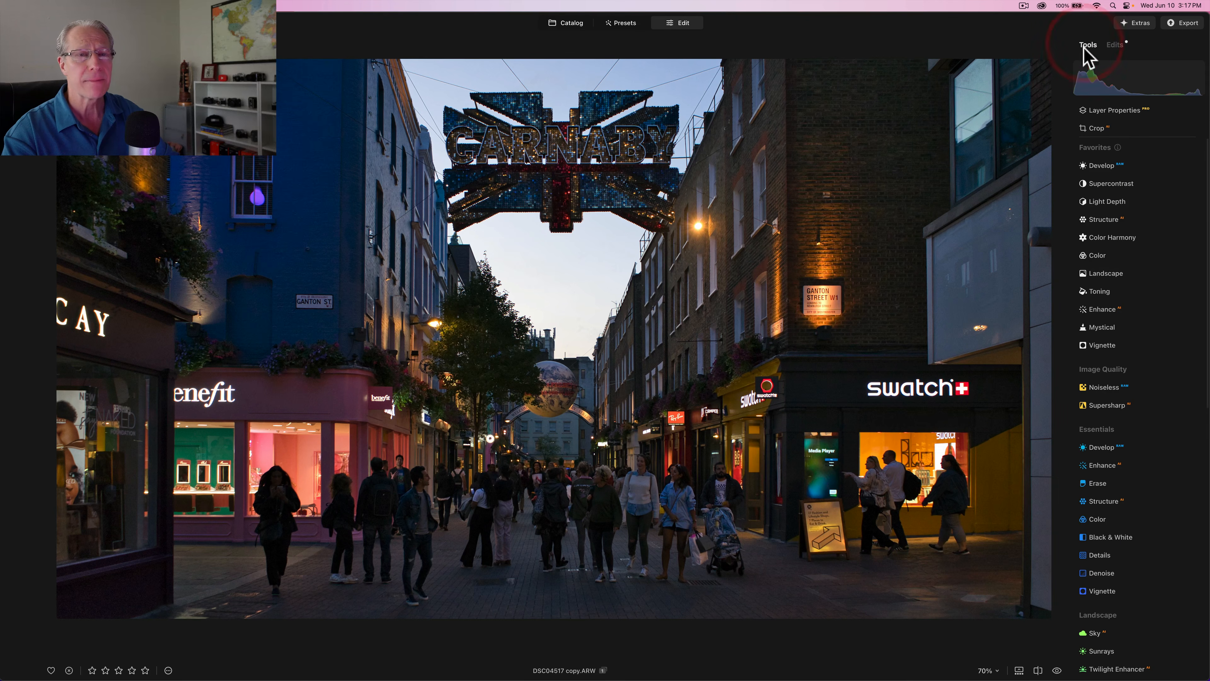
- Apply Light Depth with Amount 34, Softness 18 and Warmth 14, shifting its depth point slightly nearer, and compare before and after
click(1101, 202)
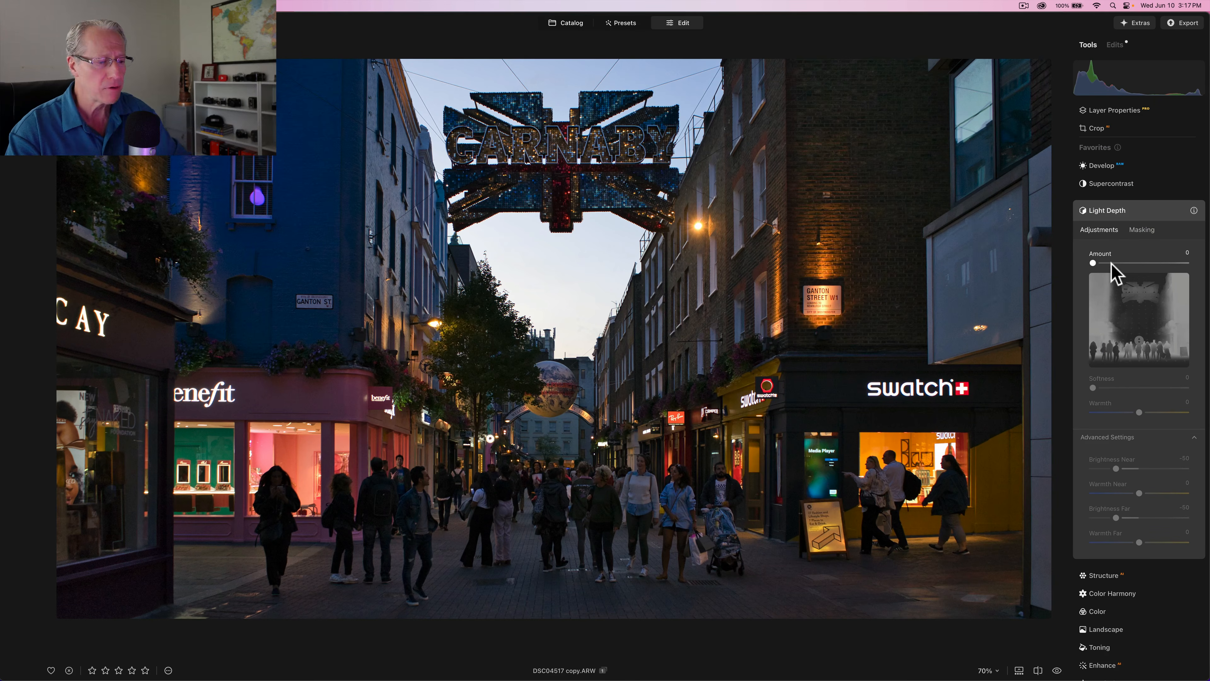
drag(1111, 263, 1124, 264)
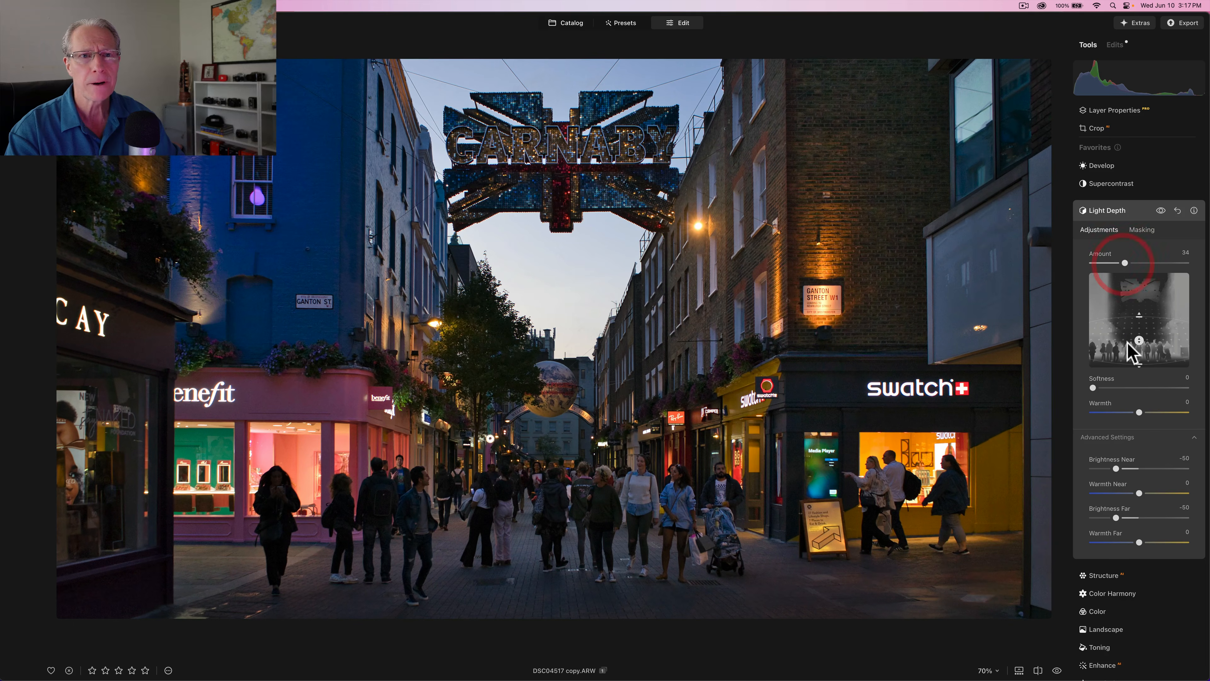
drag(1138, 341, 1138, 347)
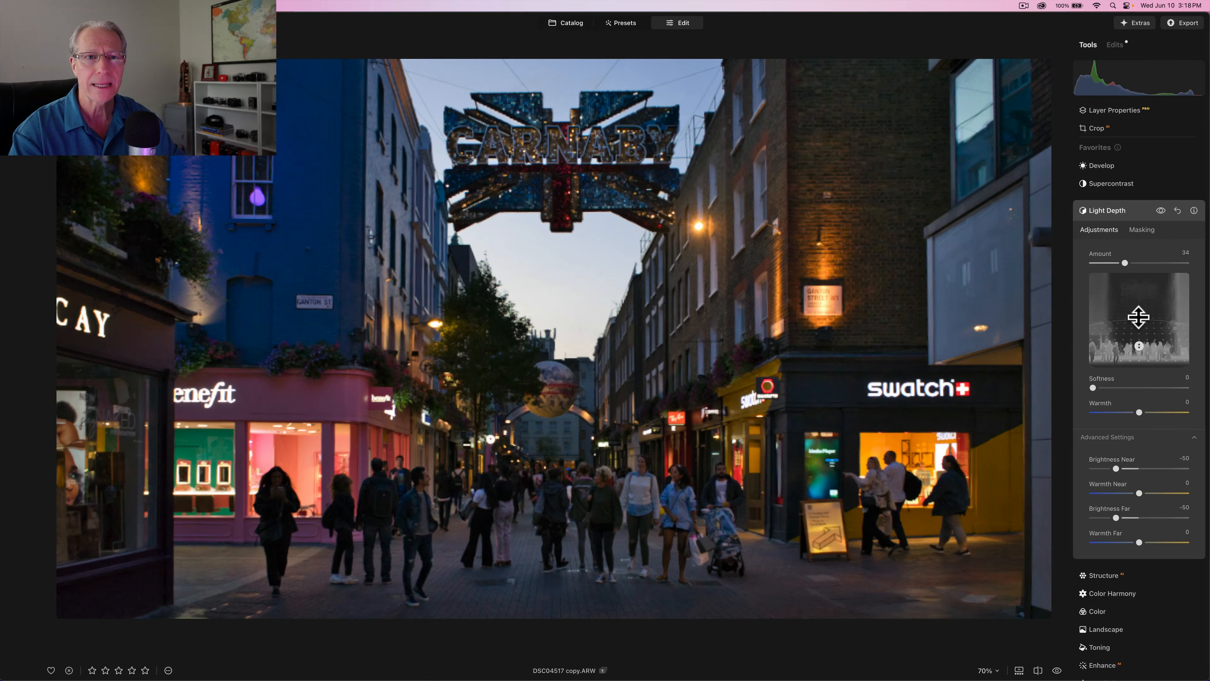
drag(1092, 388, 1111, 388)
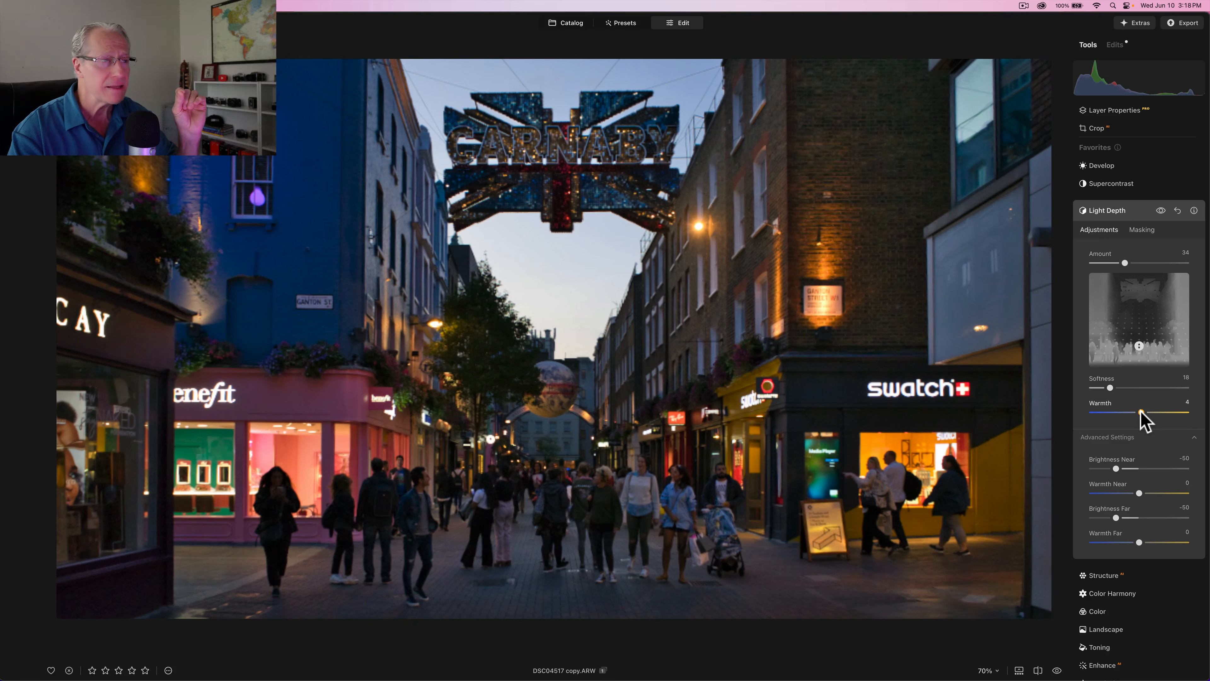
drag(1139, 412, 1145, 412)
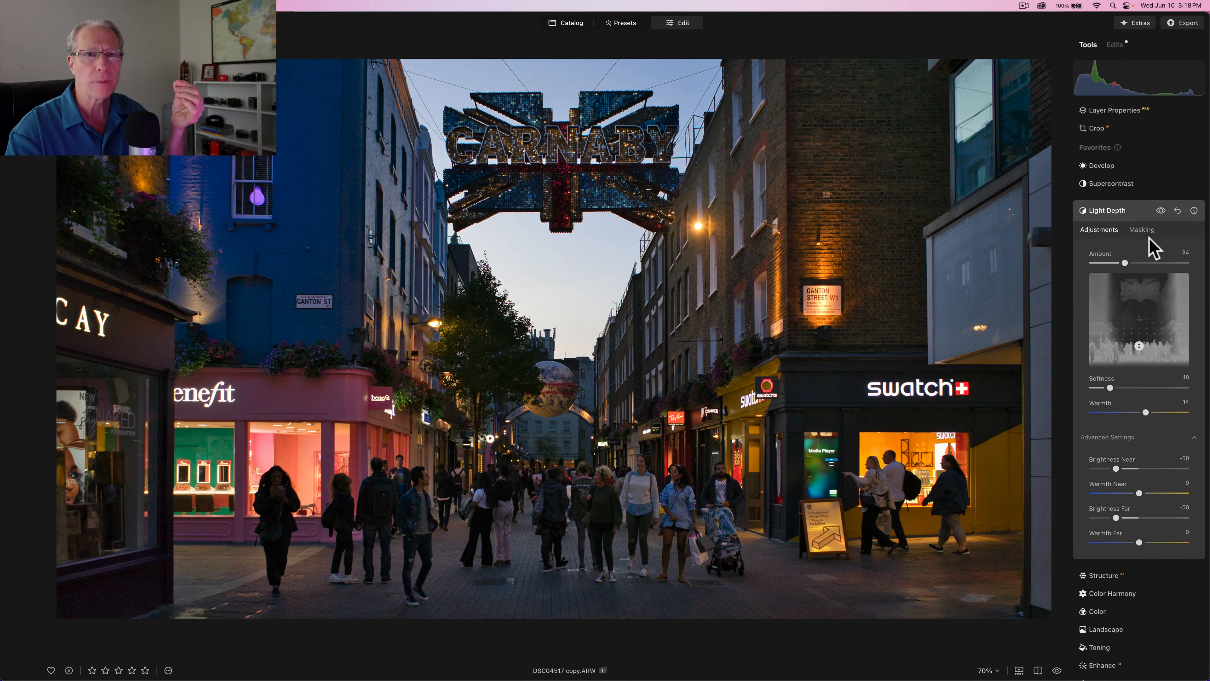
click(1160, 210)
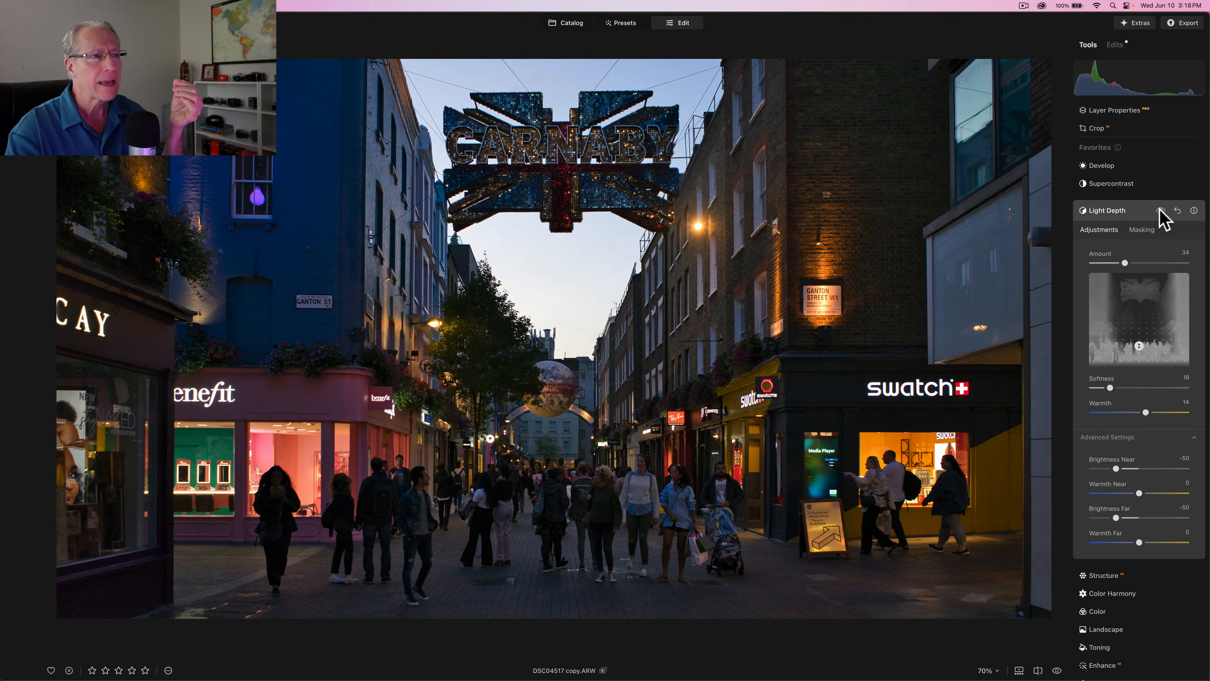
click(1161, 211)
click(1160, 211)
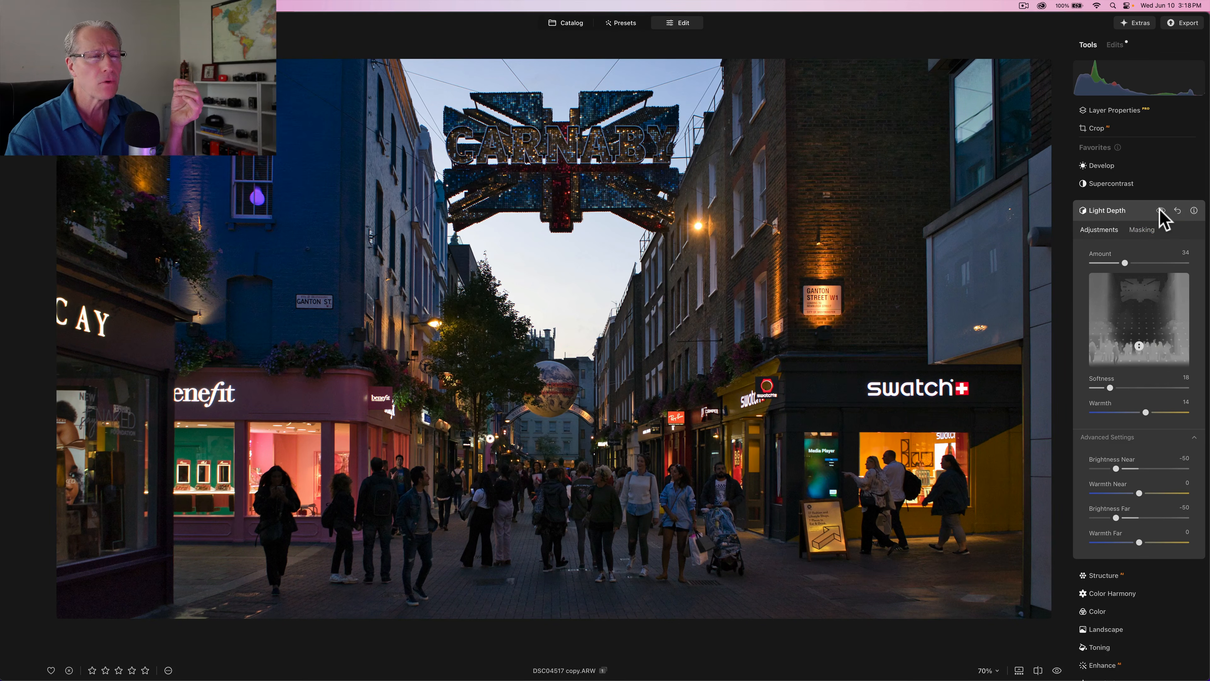
click(1160, 210)
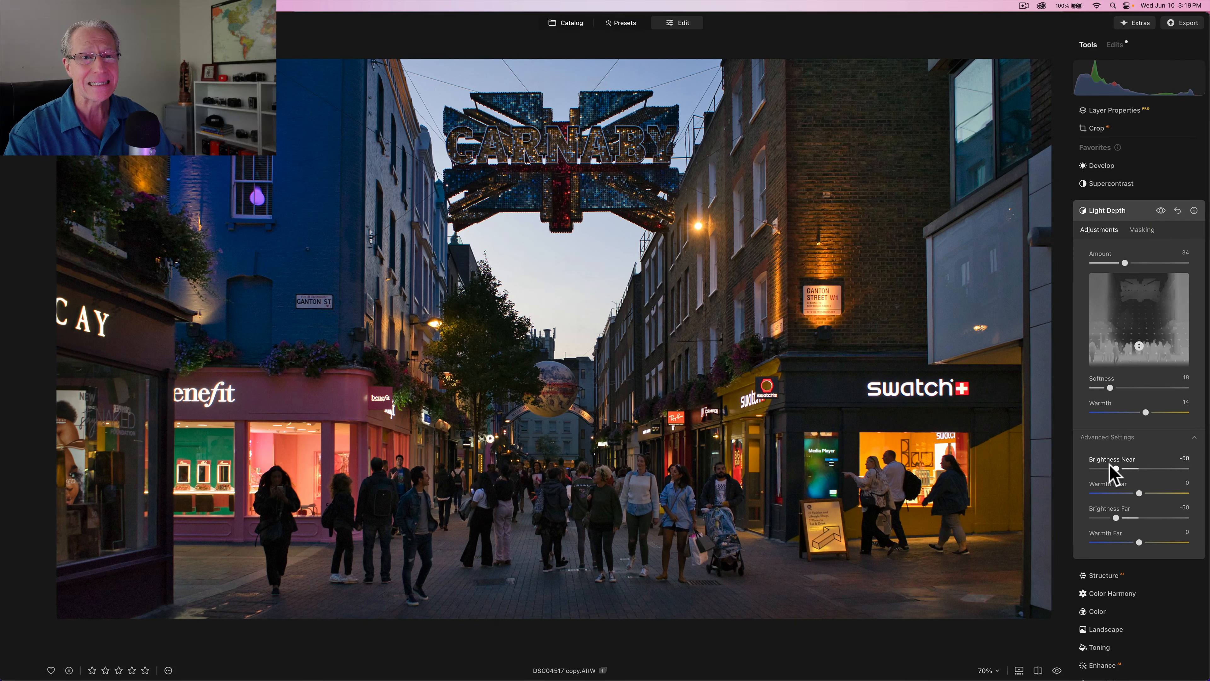
- Set Light Depth's Brightness Near to -100, Warmth Near to -50, Brightness Far to -53 and Warmth Far to -59
drag(1113, 468, 1000, 468)
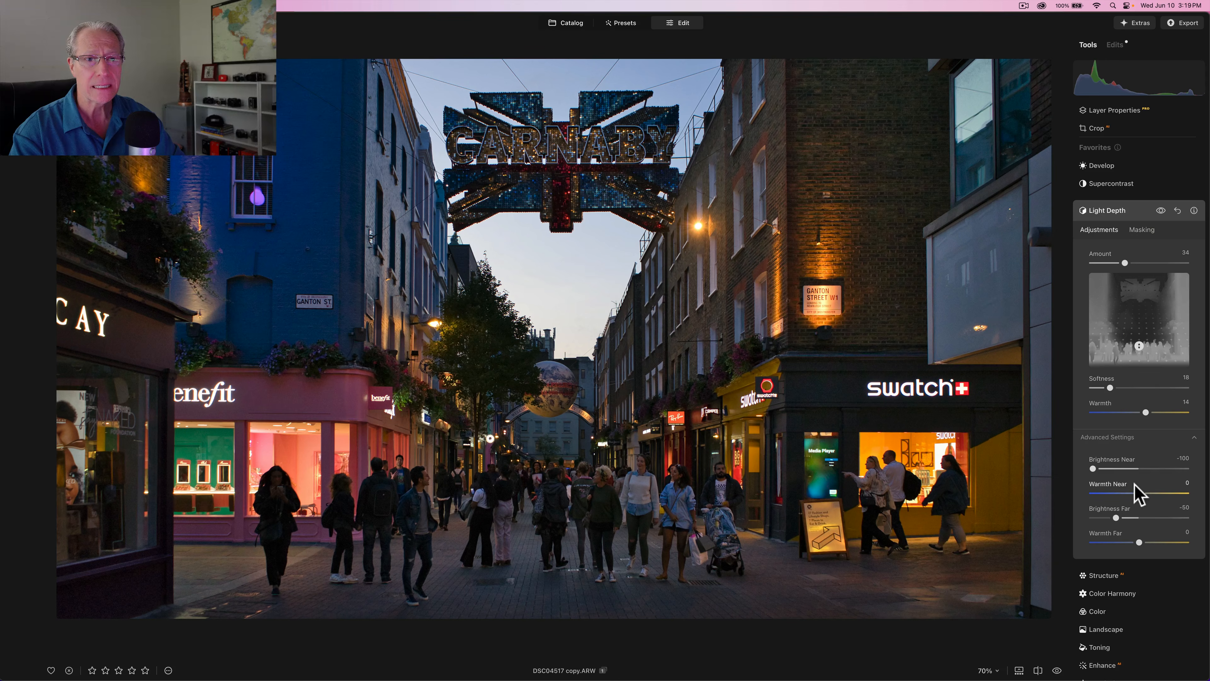
drag(1139, 493, 1115, 493)
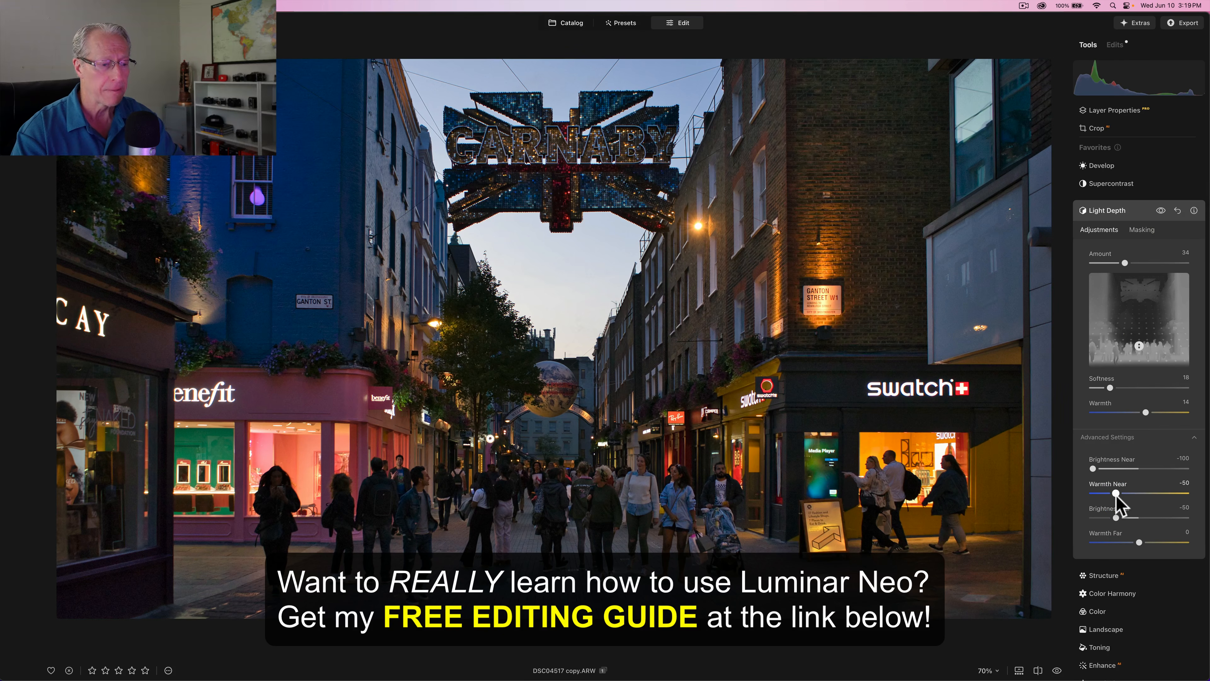
drag(1116, 518, 1114, 517)
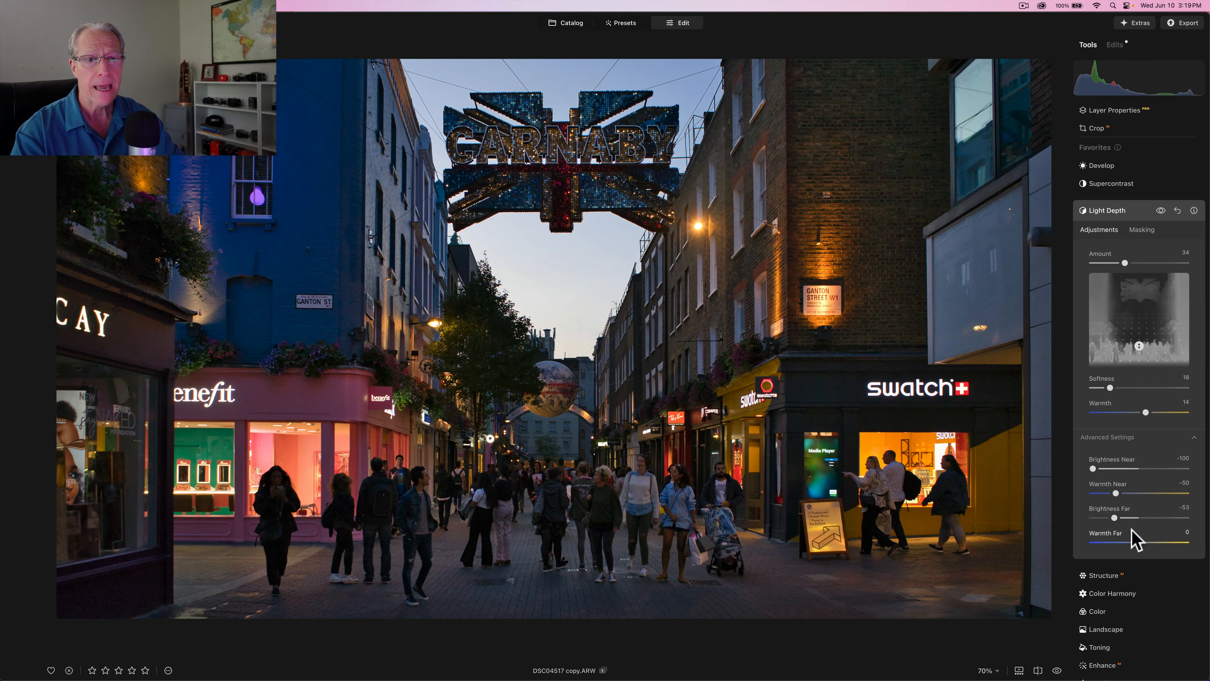
drag(1137, 542, 1112, 542)
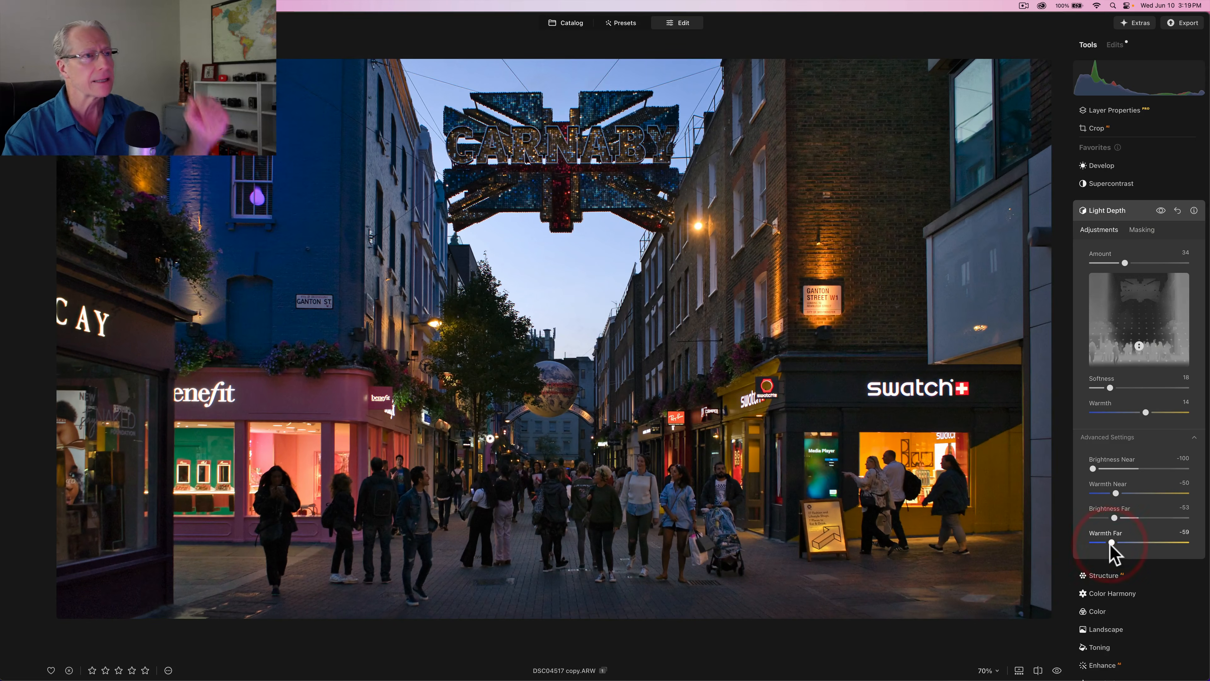
- Compare the photo with and without Light Depth, and against the unedited original
click(1160, 211)
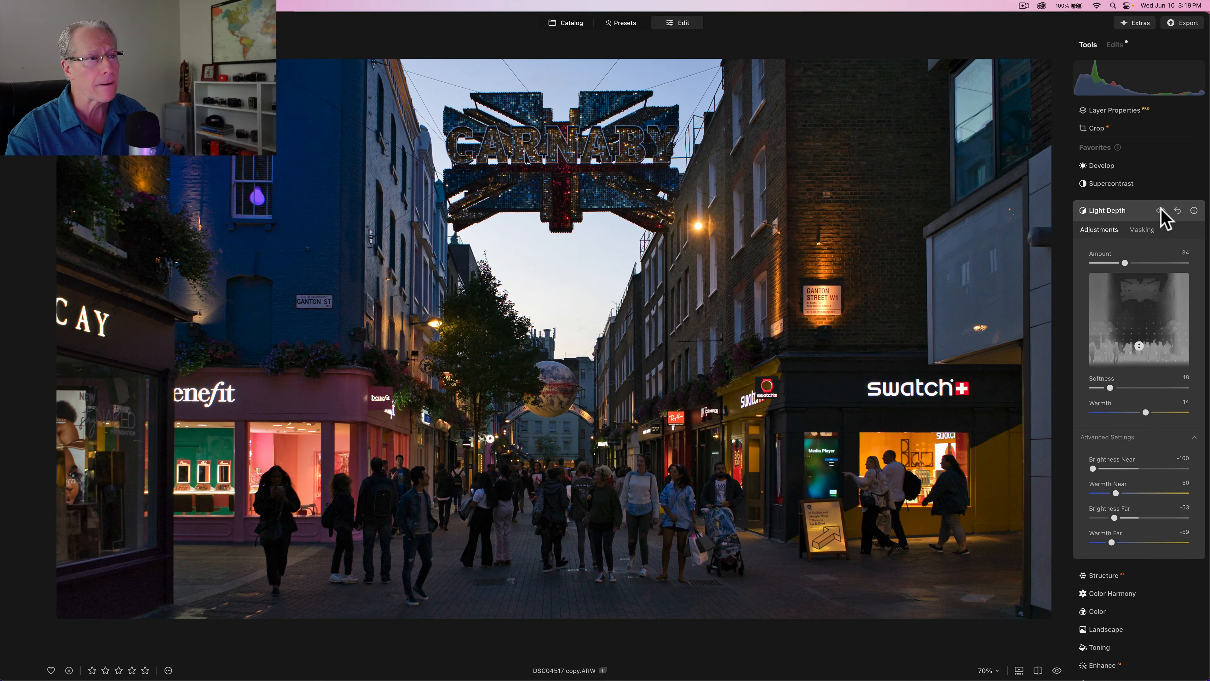
click(1161, 210)
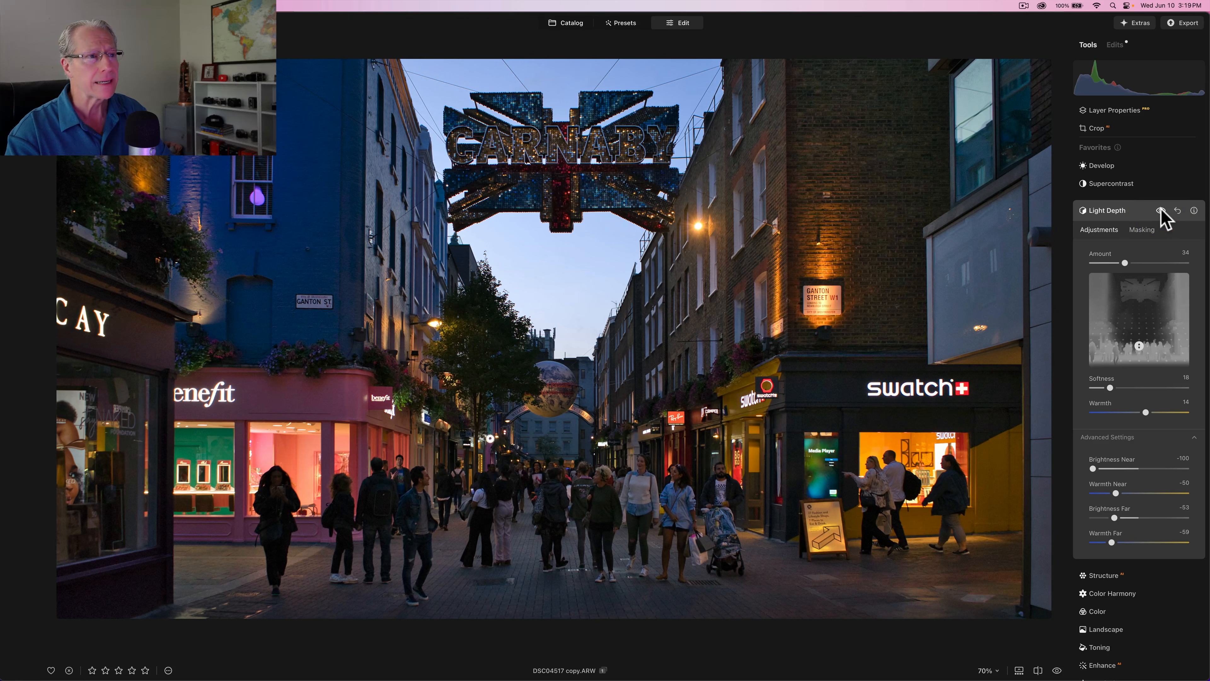
click(1160, 211)
click(1160, 210)
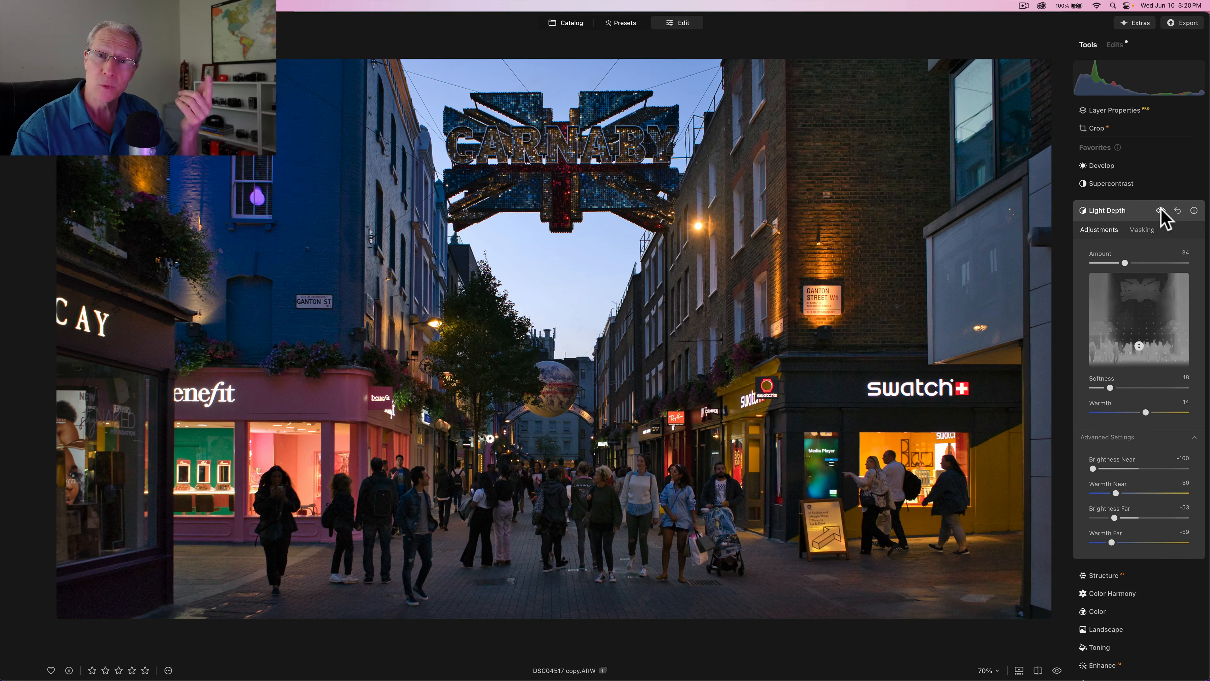
click(1143, 212)
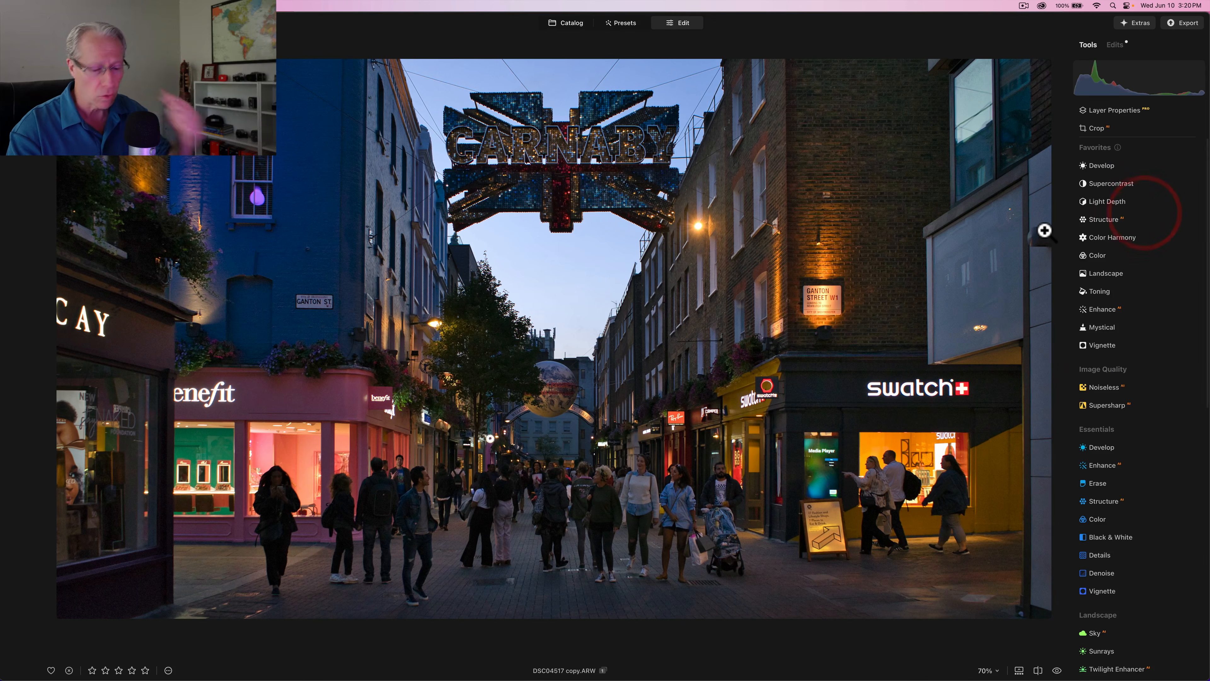
key(backslash)
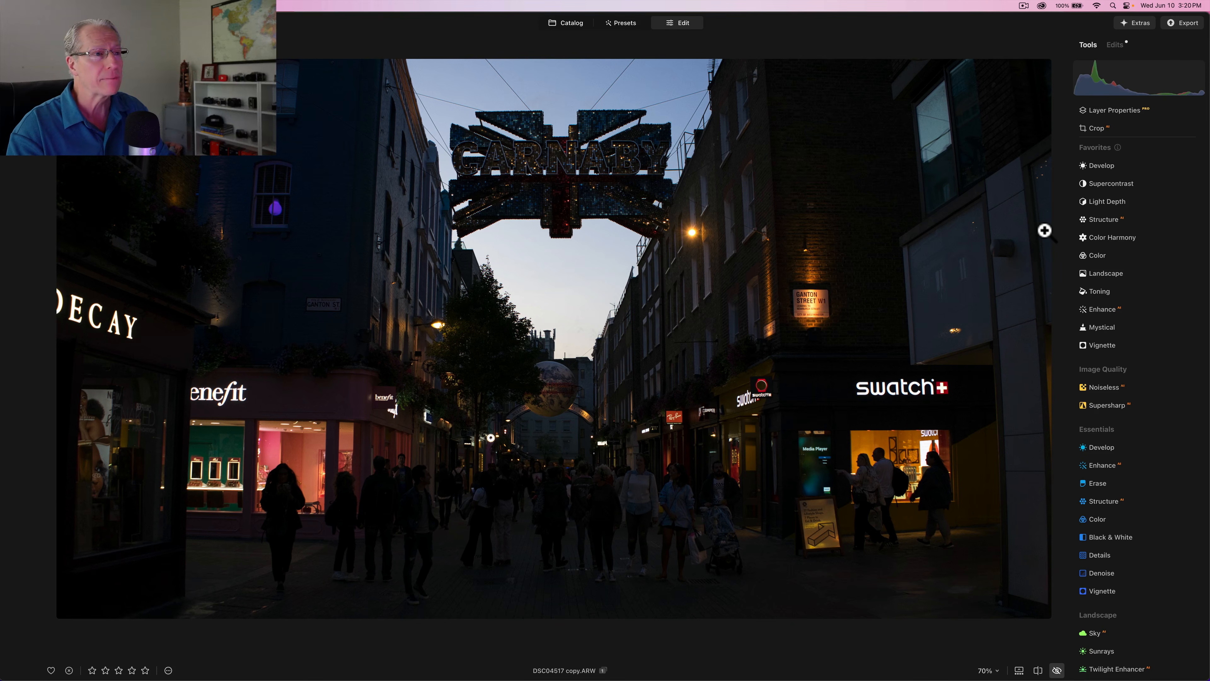
key(backslash)
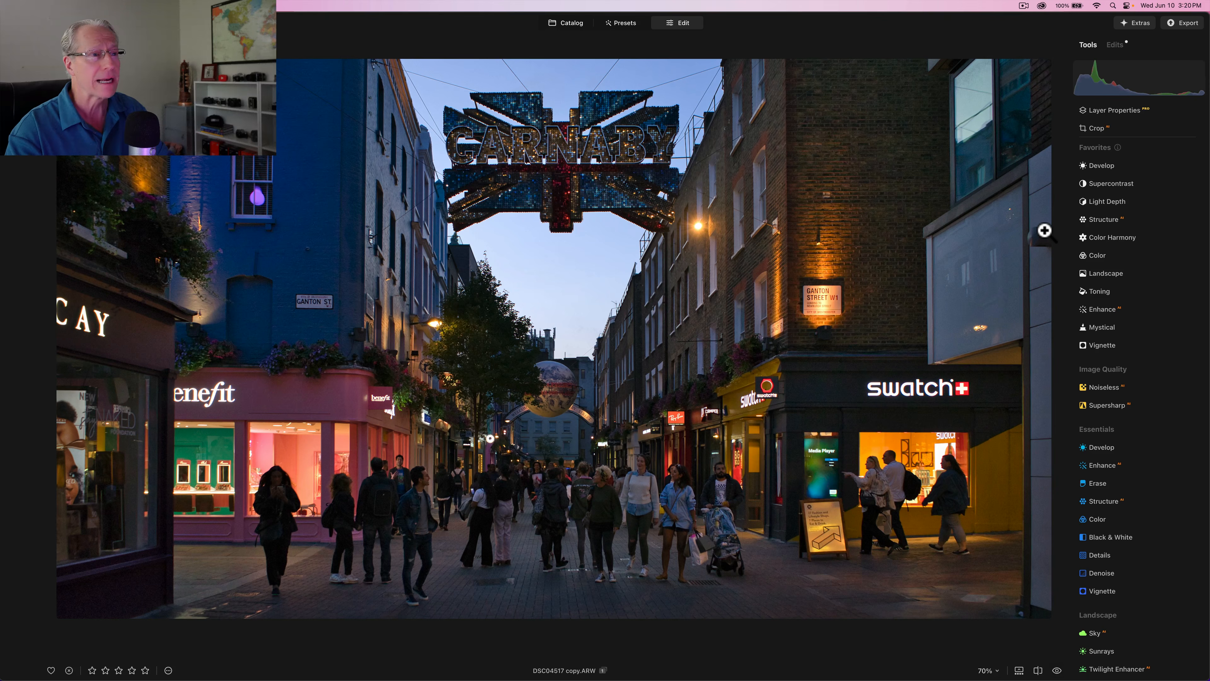
- Apply Supercontrast with Highlights Contrast 32, Midtones Contrast 25 and Shadows Contrast 21
click(1111, 184)
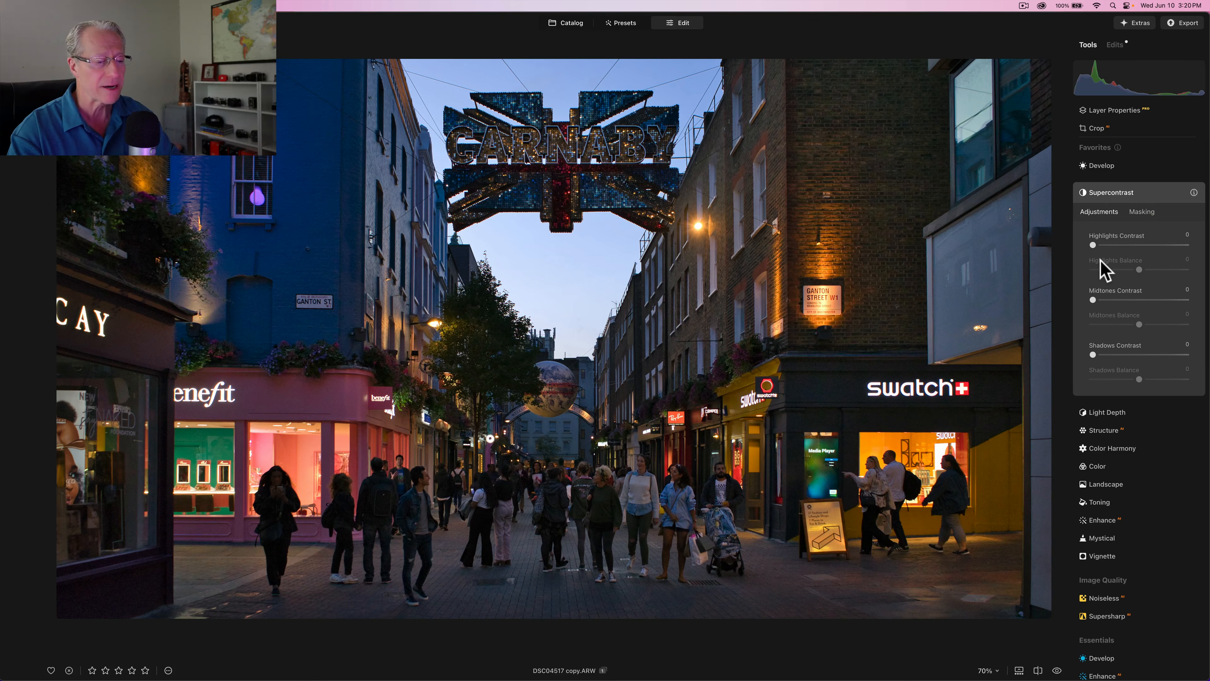
click(1113, 244)
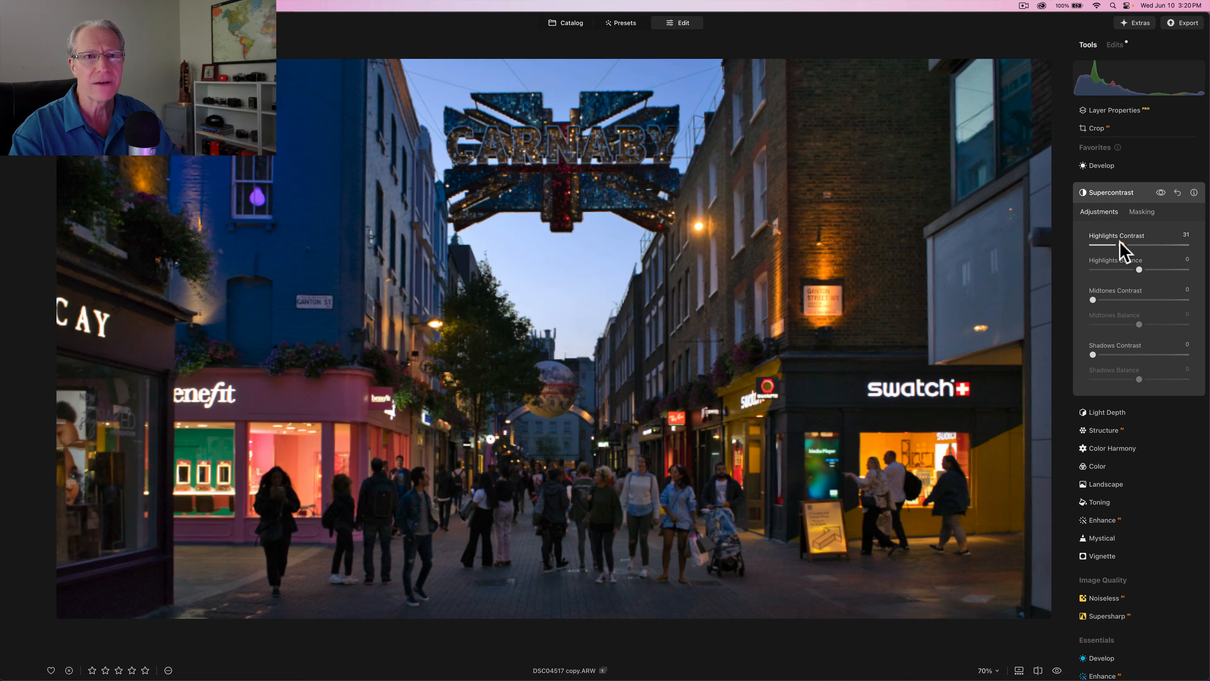
click(1122, 245)
click(1115, 299)
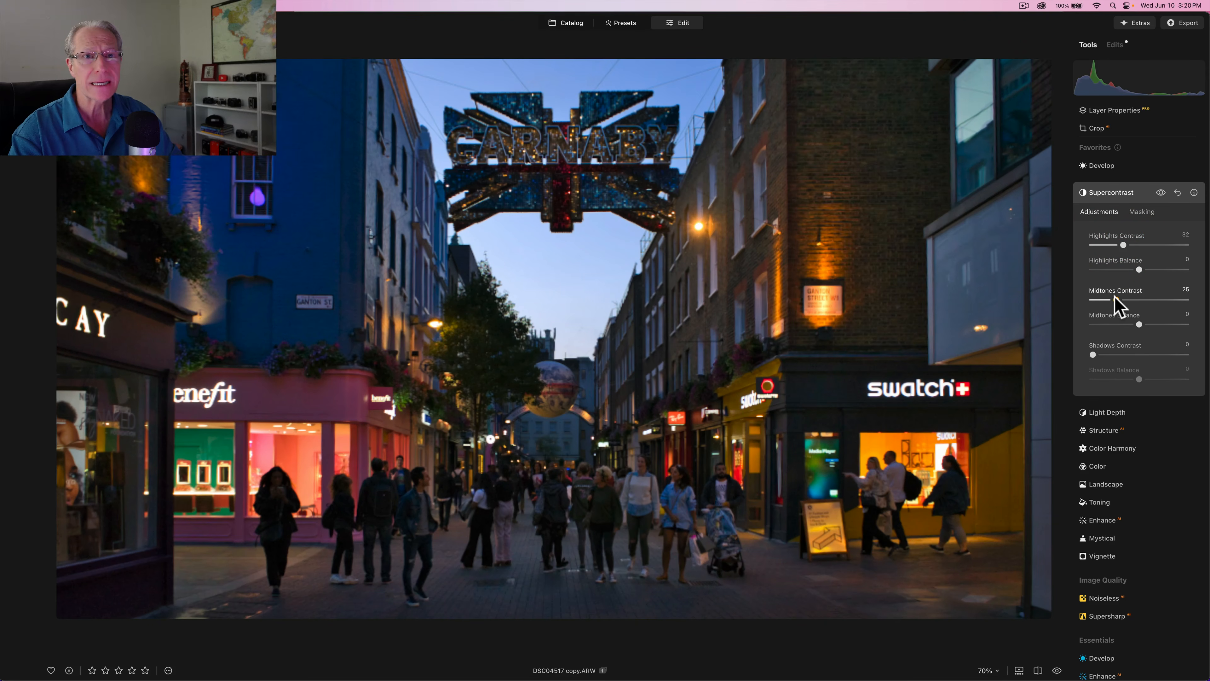
click(1115, 299)
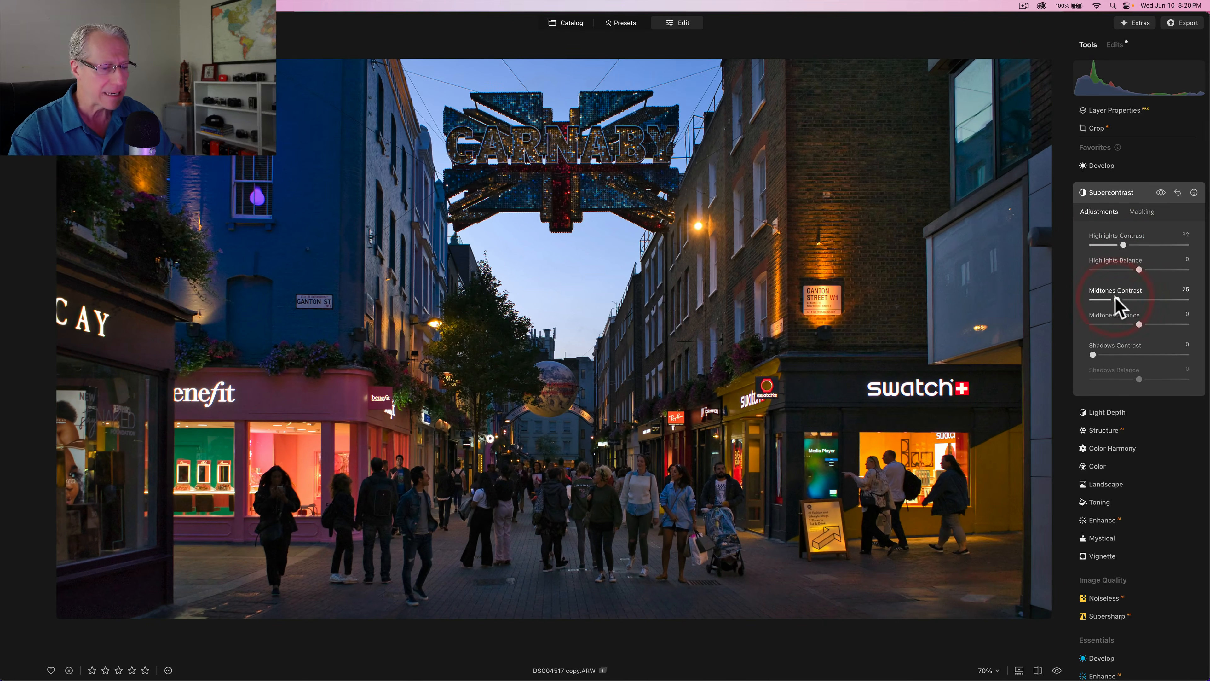
click(1110, 354)
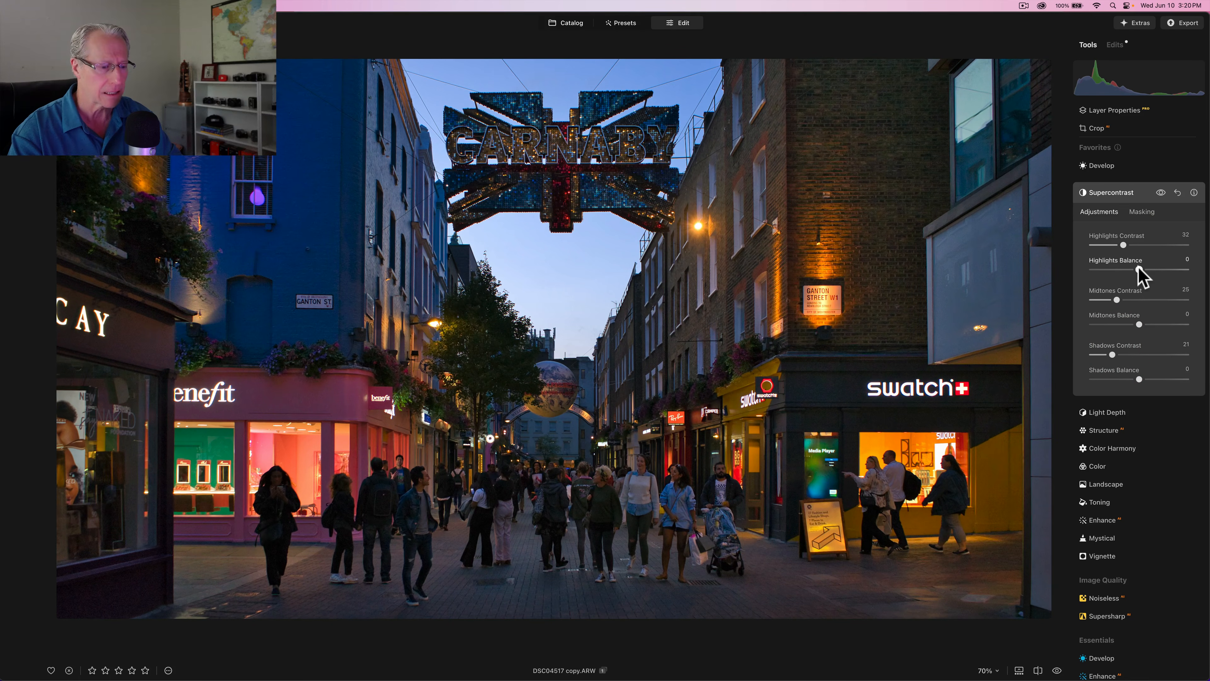
- Set Supercontrast's Highlights Balance to 40 and Midtones Balance to -40
drag(1138, 268, 1146, 267)
drag(1153, 267, 1158, 268)
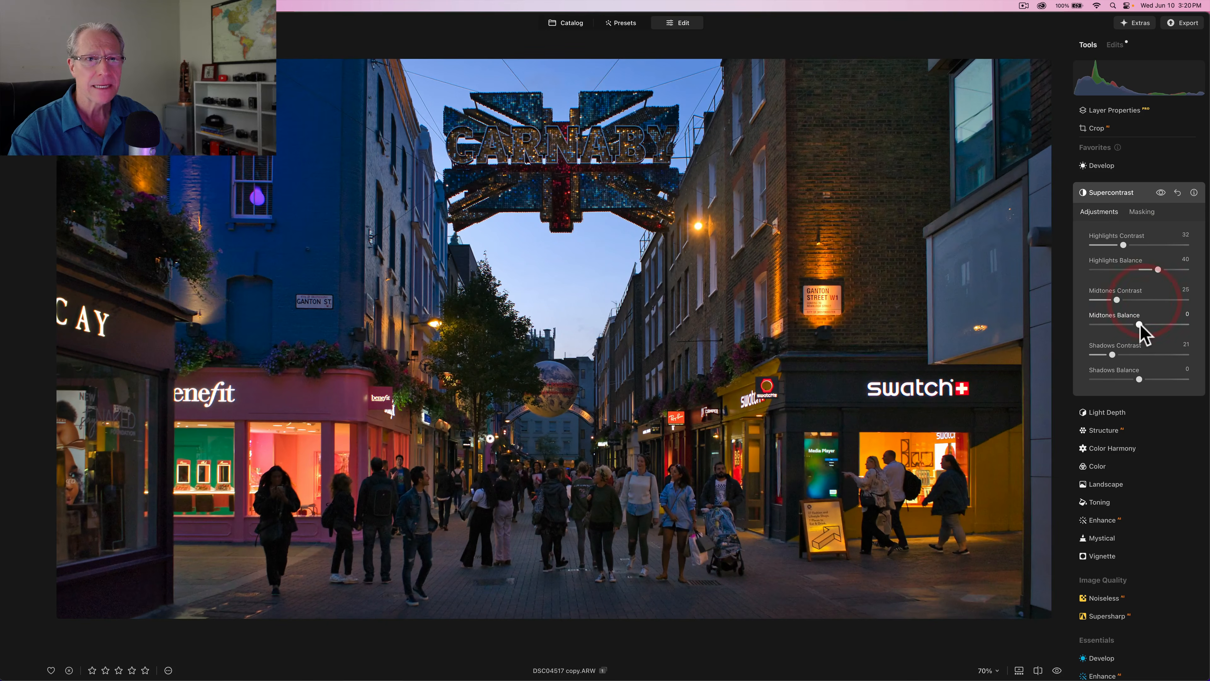
drag(1139, 325, 1121, 325)
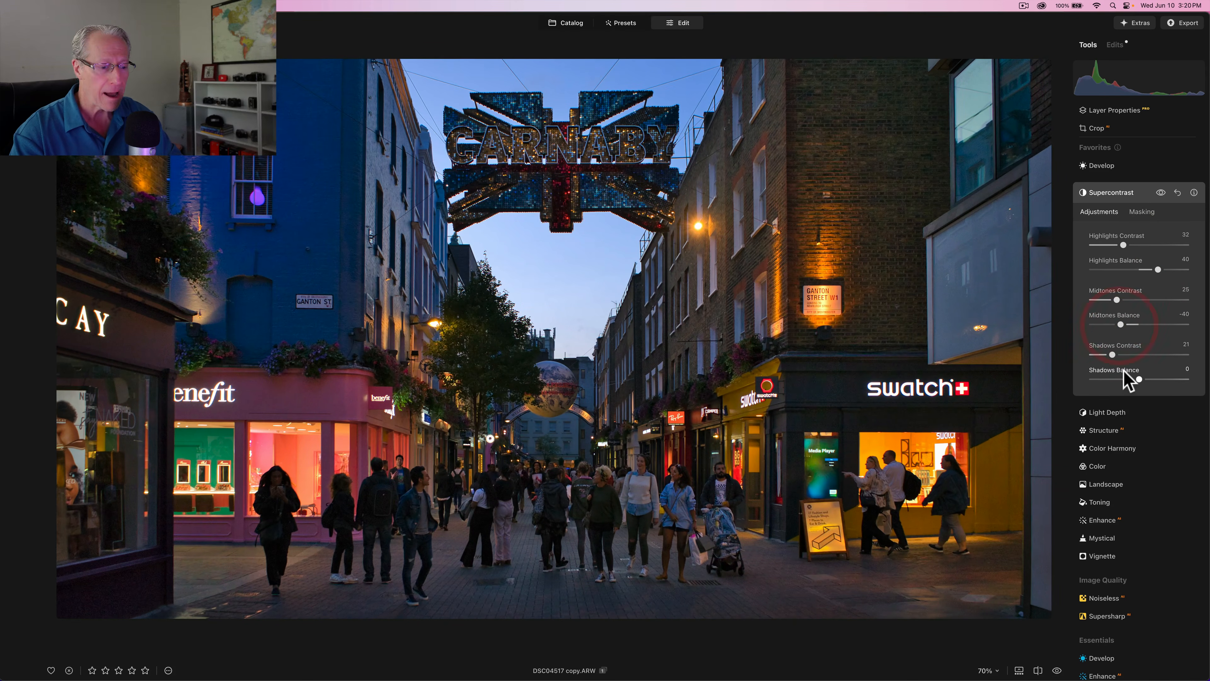
- Set Supercontrast's Shadows Balance to -7 and compare the photo with and without Supercontrast
drag(1140, 379, 1135, 379)
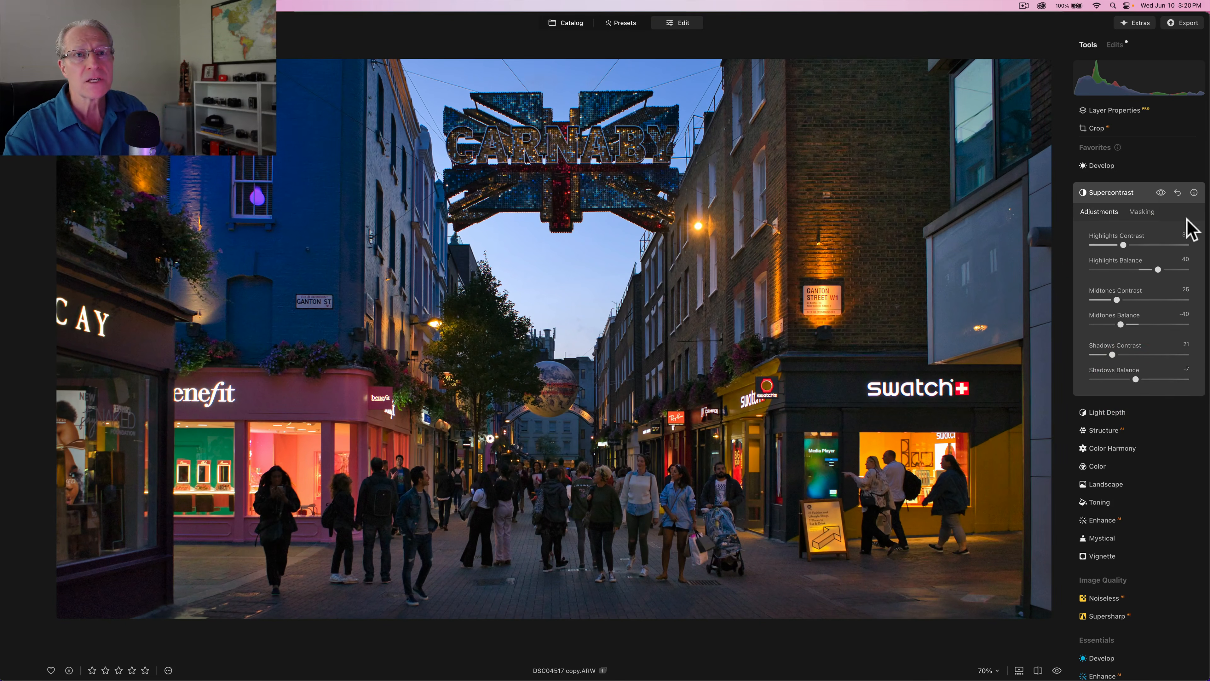
click(1160, 192)
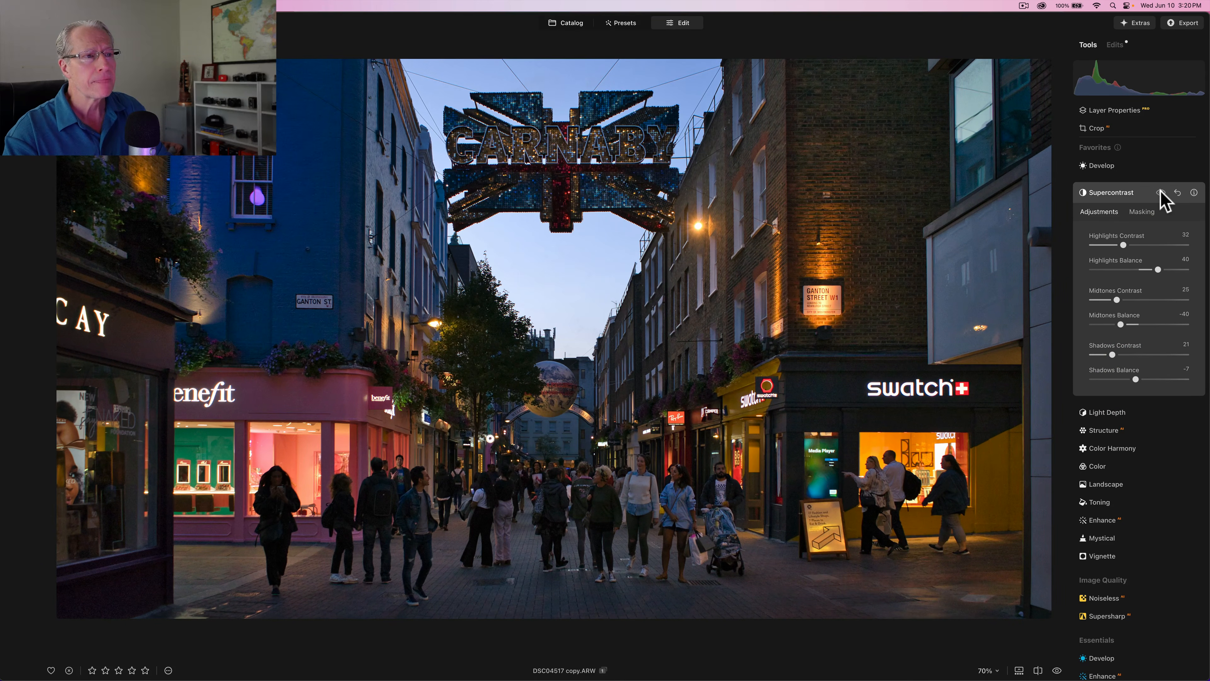
click(1161, 192)
click(1160, 192)
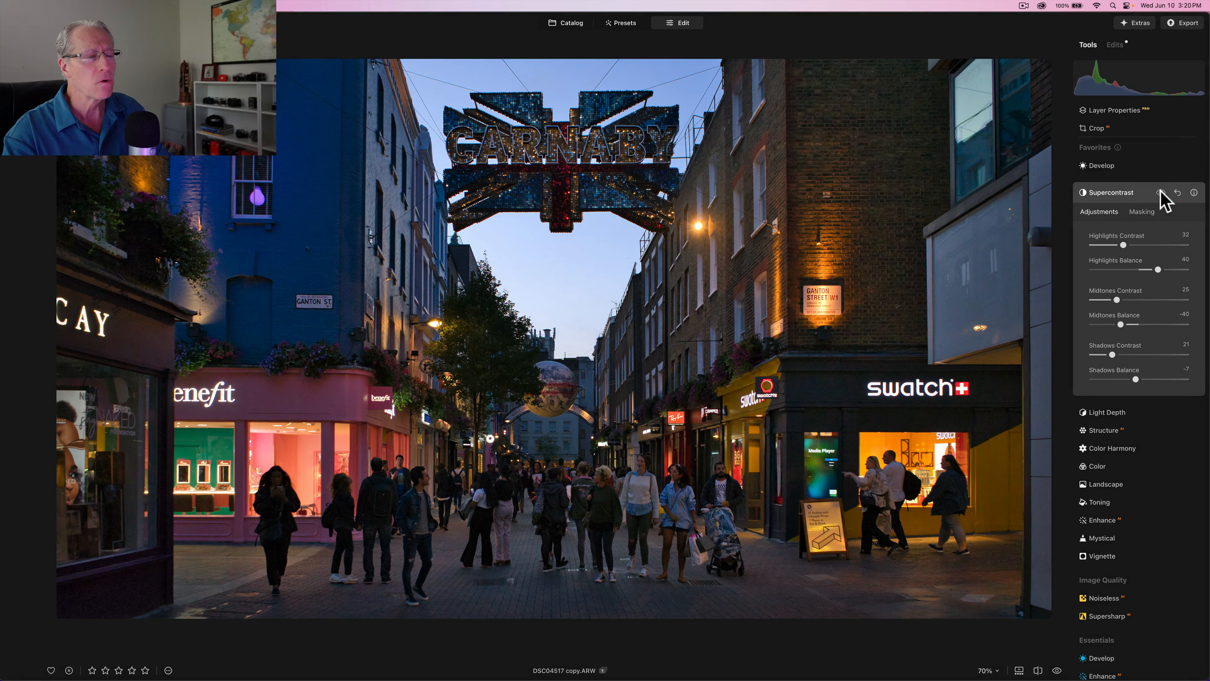
click(1160, 193)
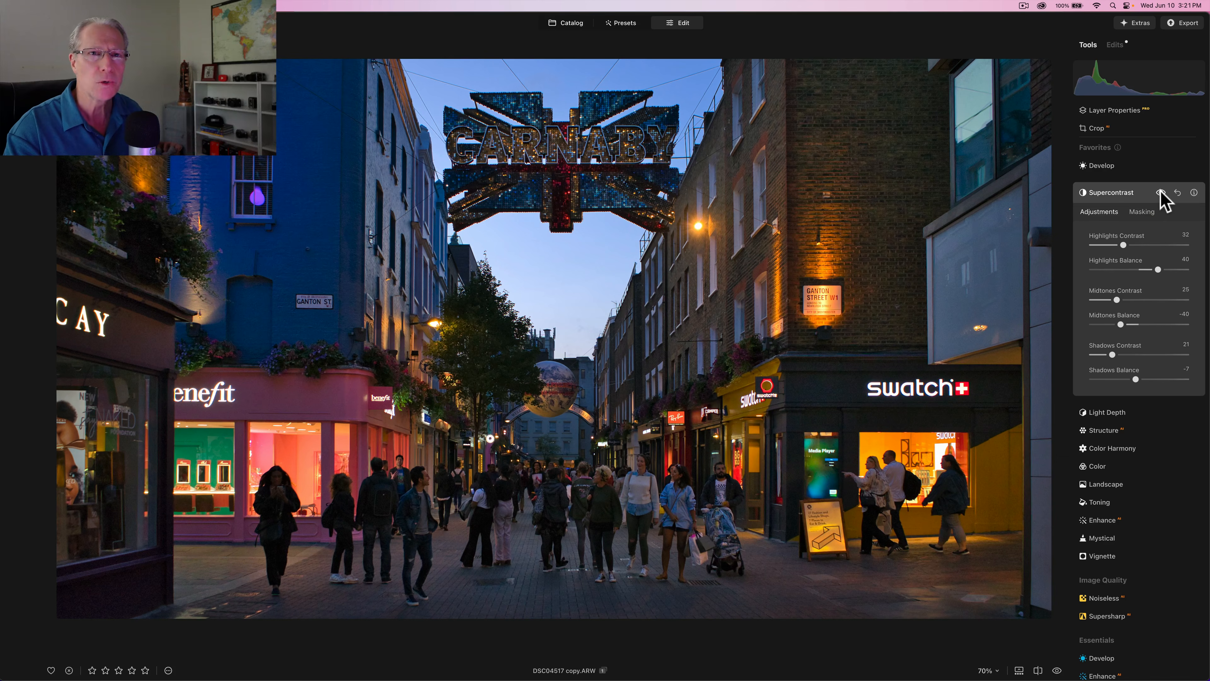
click(1160, 191)
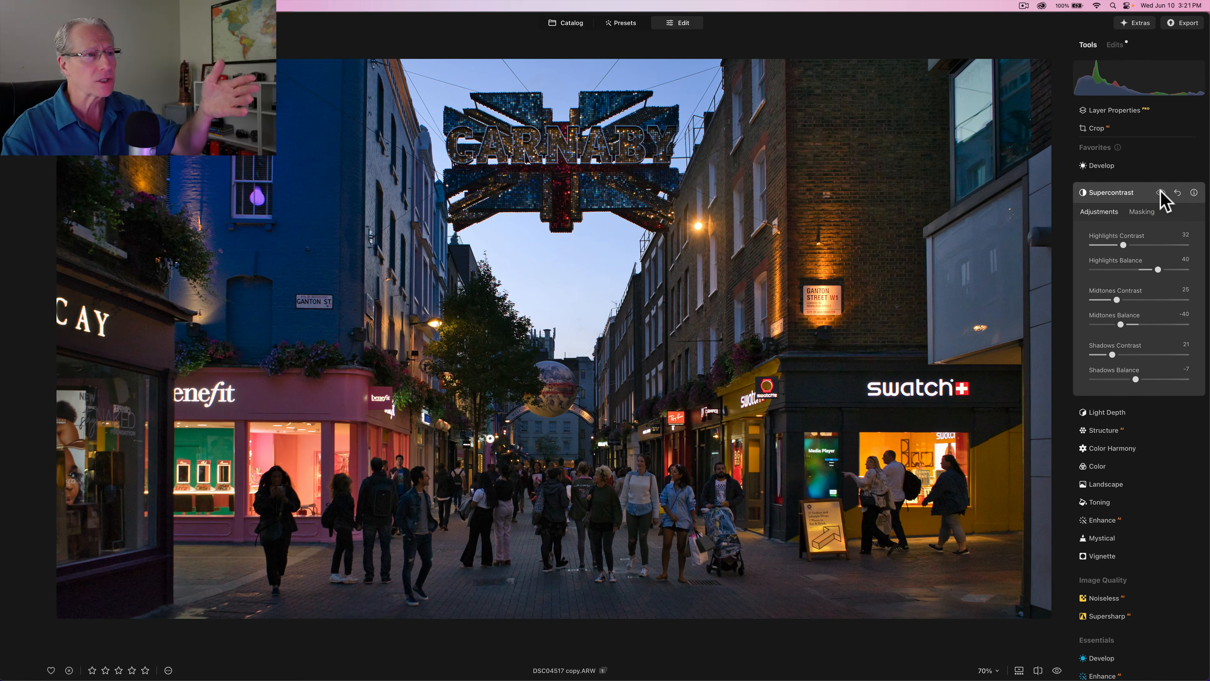
click(1160, 192)
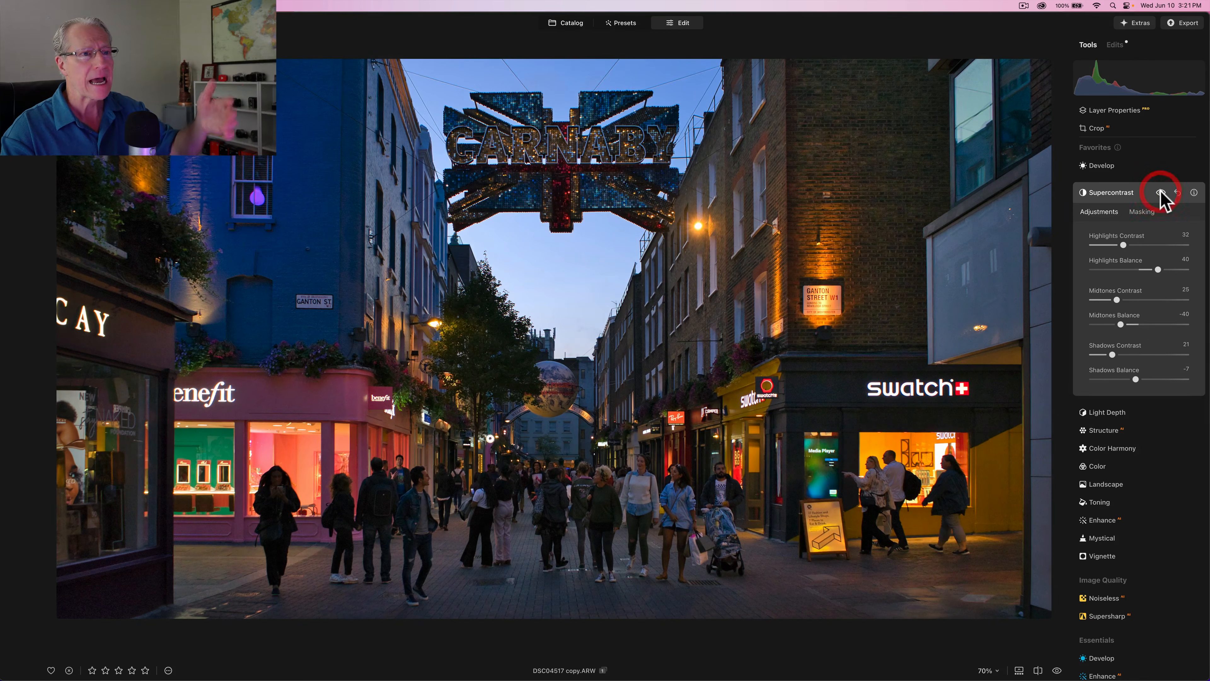
click(1127, 195)
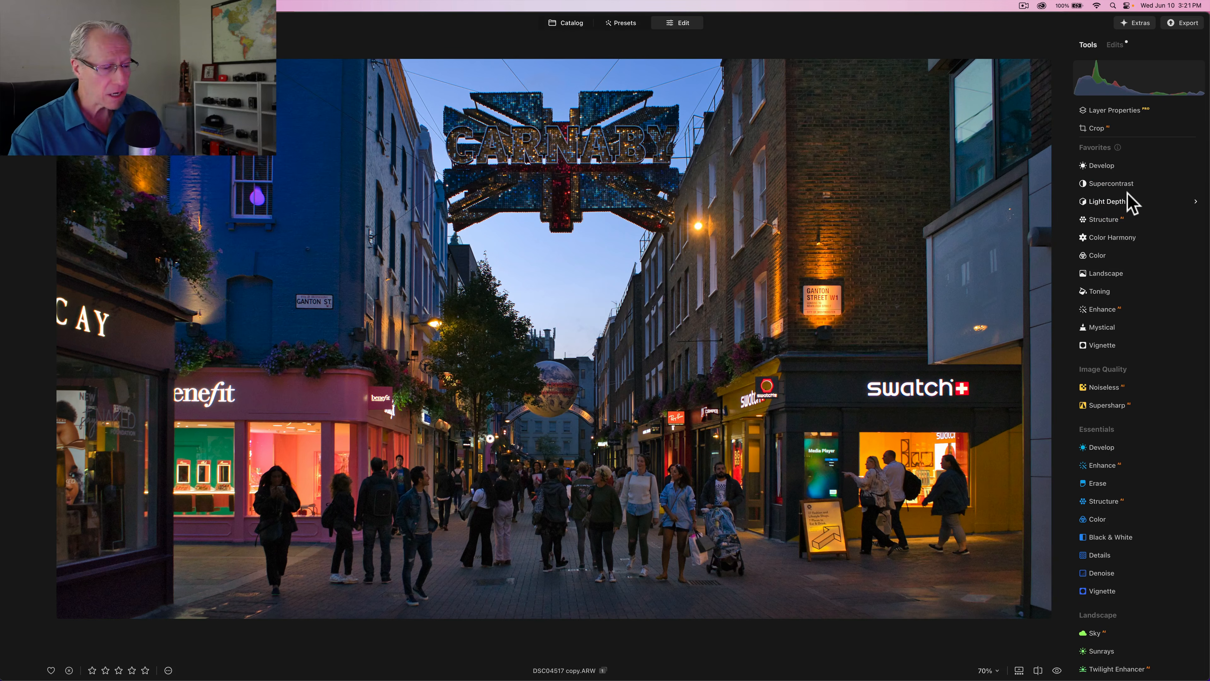
- Apply Color Harmony with Brilliance 20 and Warmth 10, plus Split Color Warmth of Warm 12 and Cool -24
click(1113, 237)
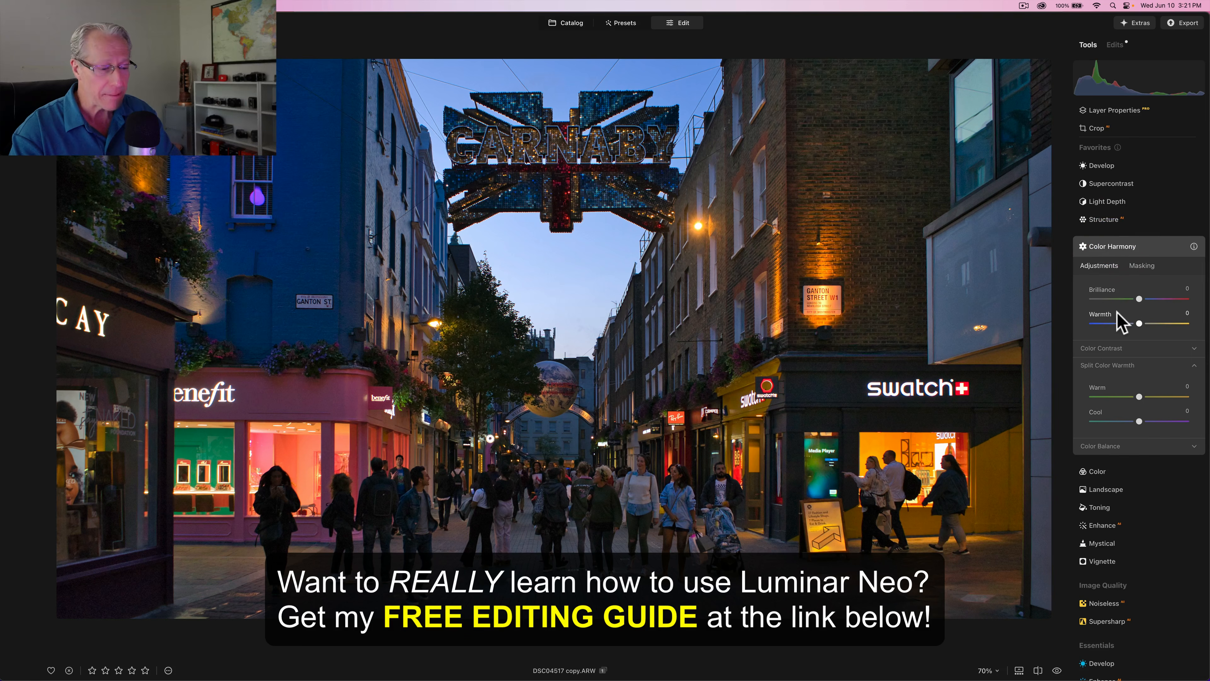
click(1148, 298)
drag(1140, 323, 1144, 323)
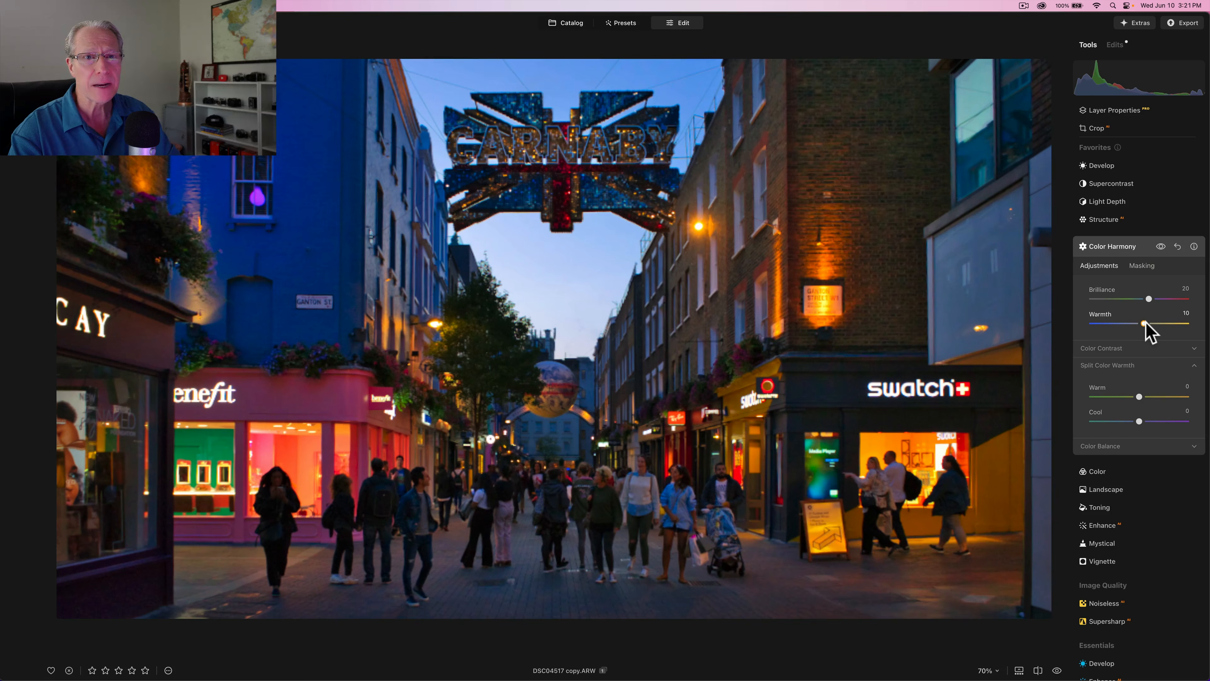
drag(1137, 396, 1128, 422)
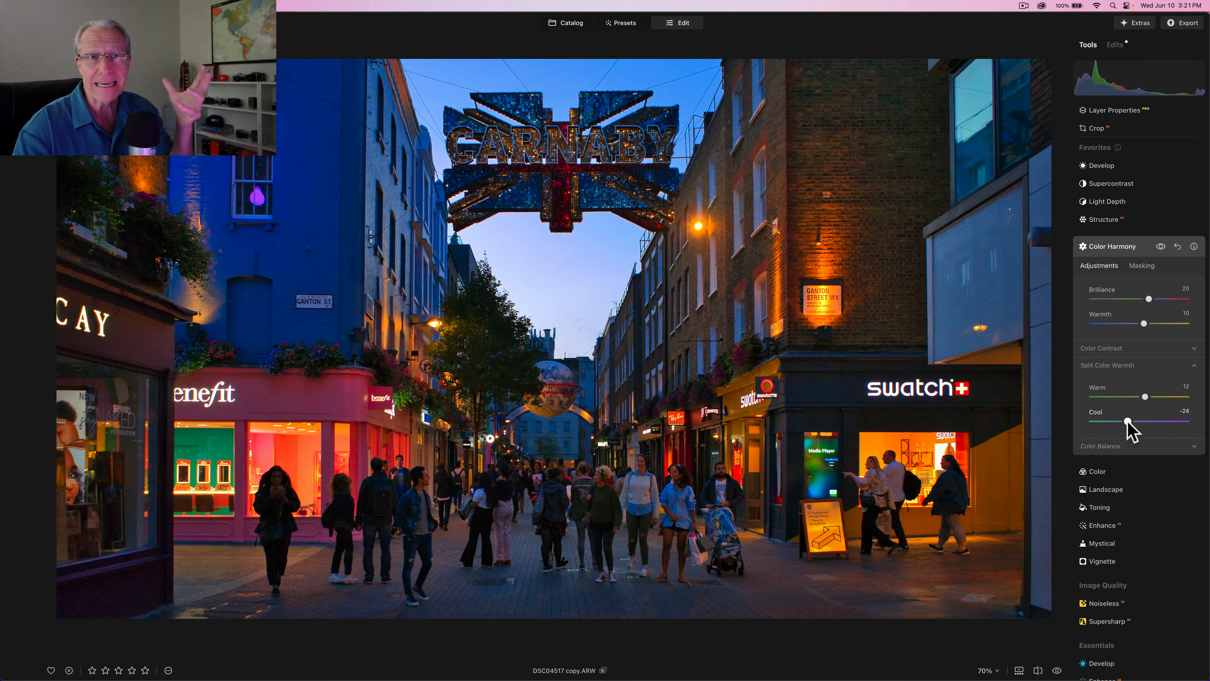
- Limit Color Harmony to the brighter tones with a luminosity mask, adjusting its luminance range and the falloff at both ends
click(1141, 266)
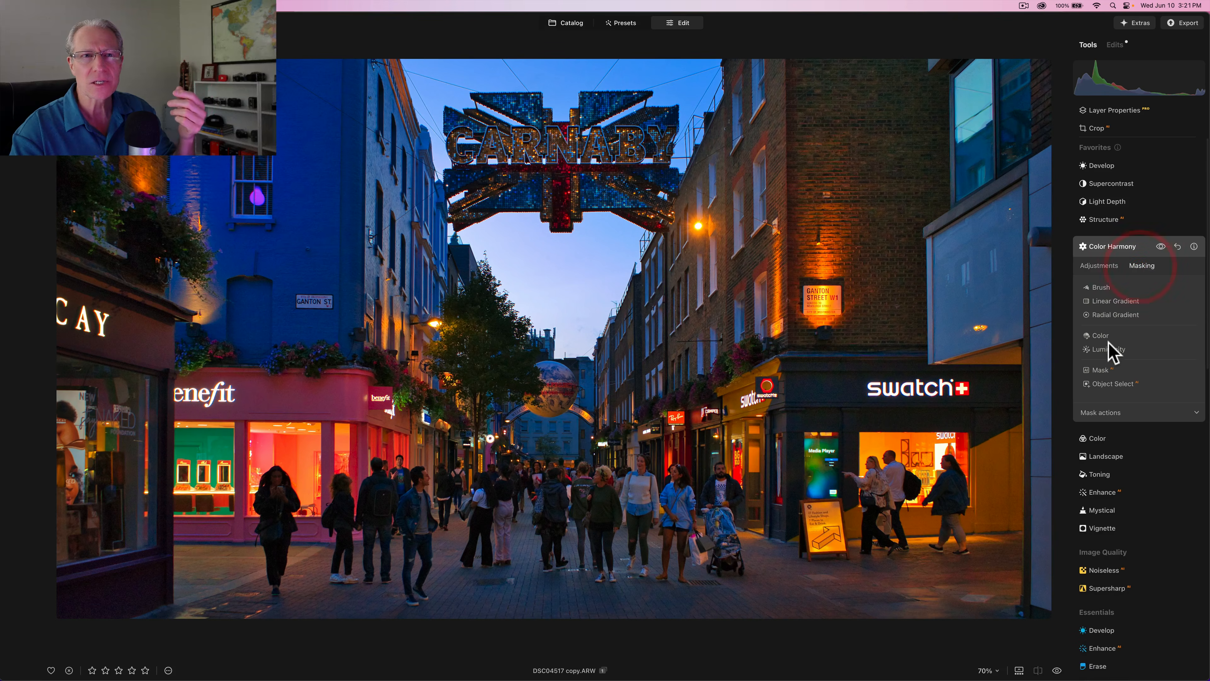
click(1108, 353)
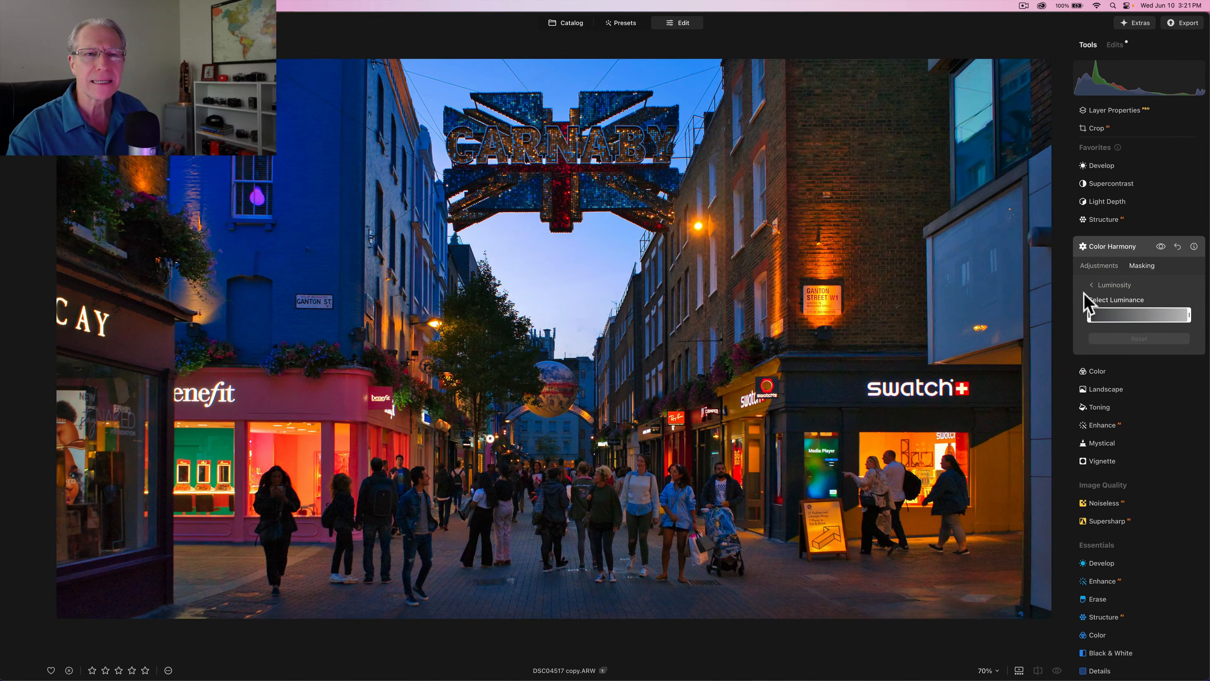
drag(1090, 318, 1132, 319)
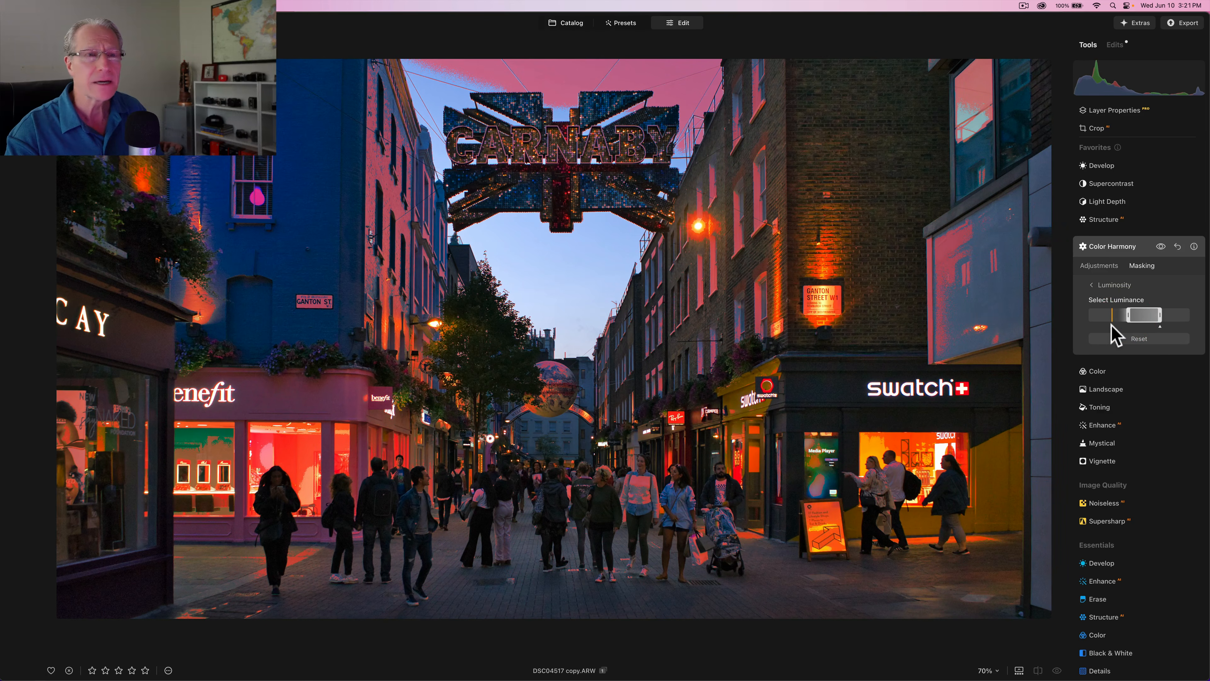
click(1110, 325)
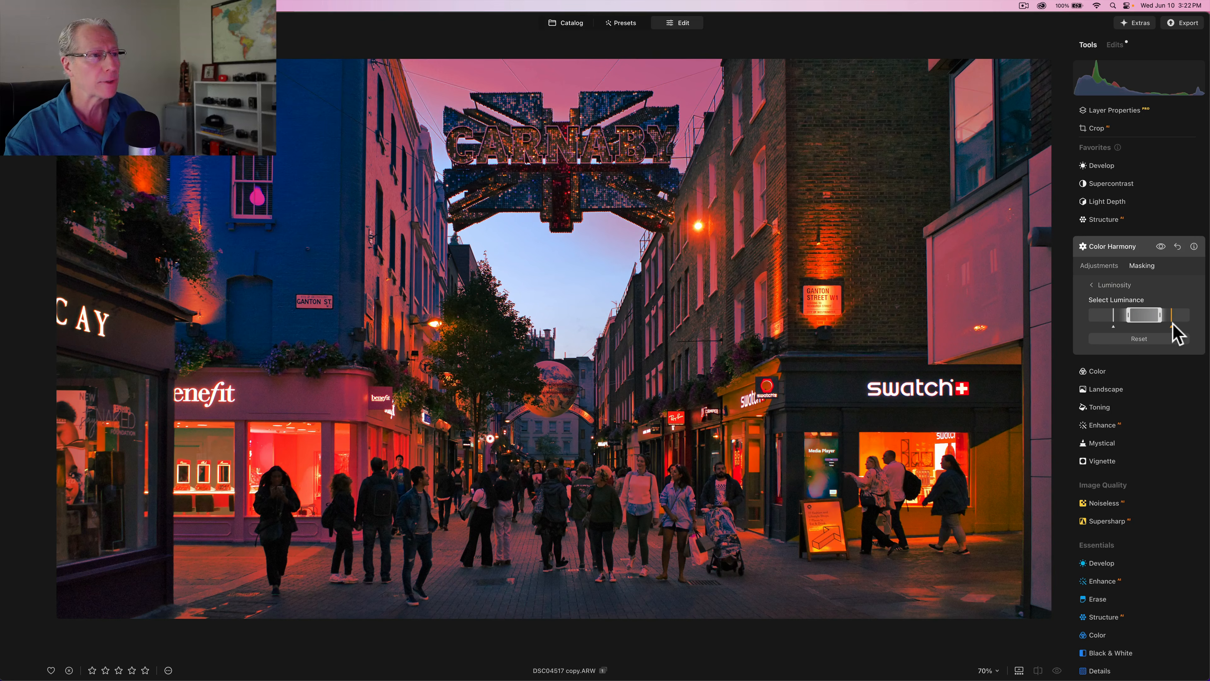
click(1173, 325)
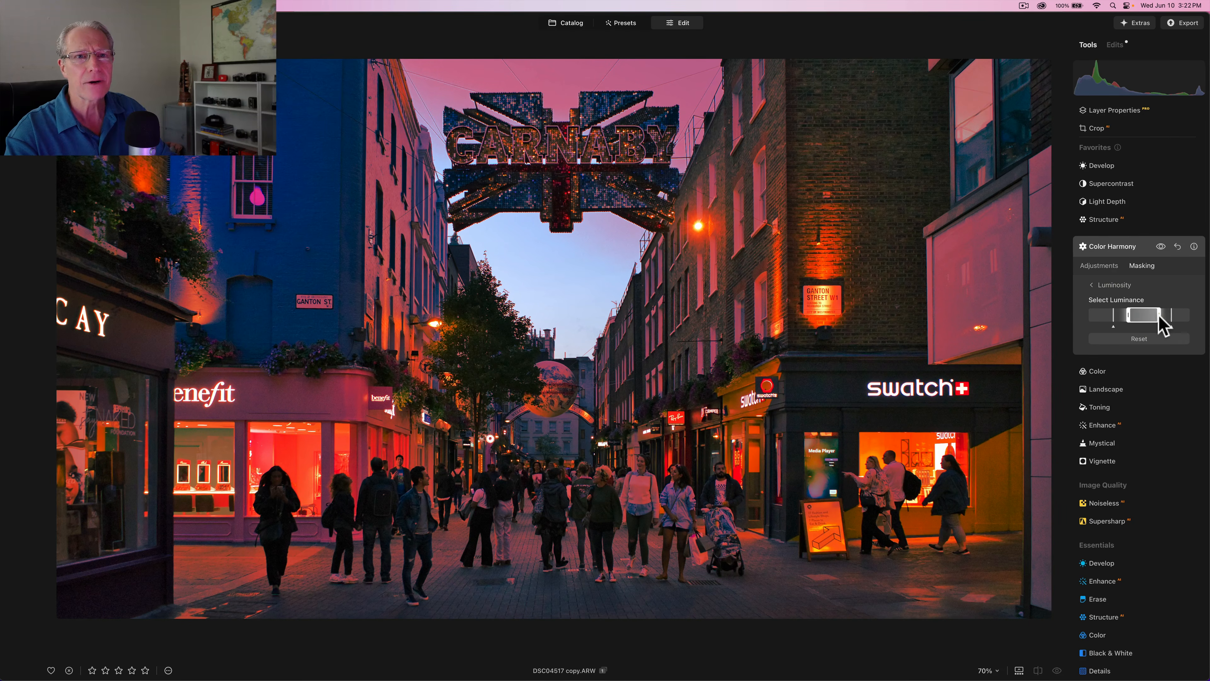
drag(1158, 316, 1152, 315)
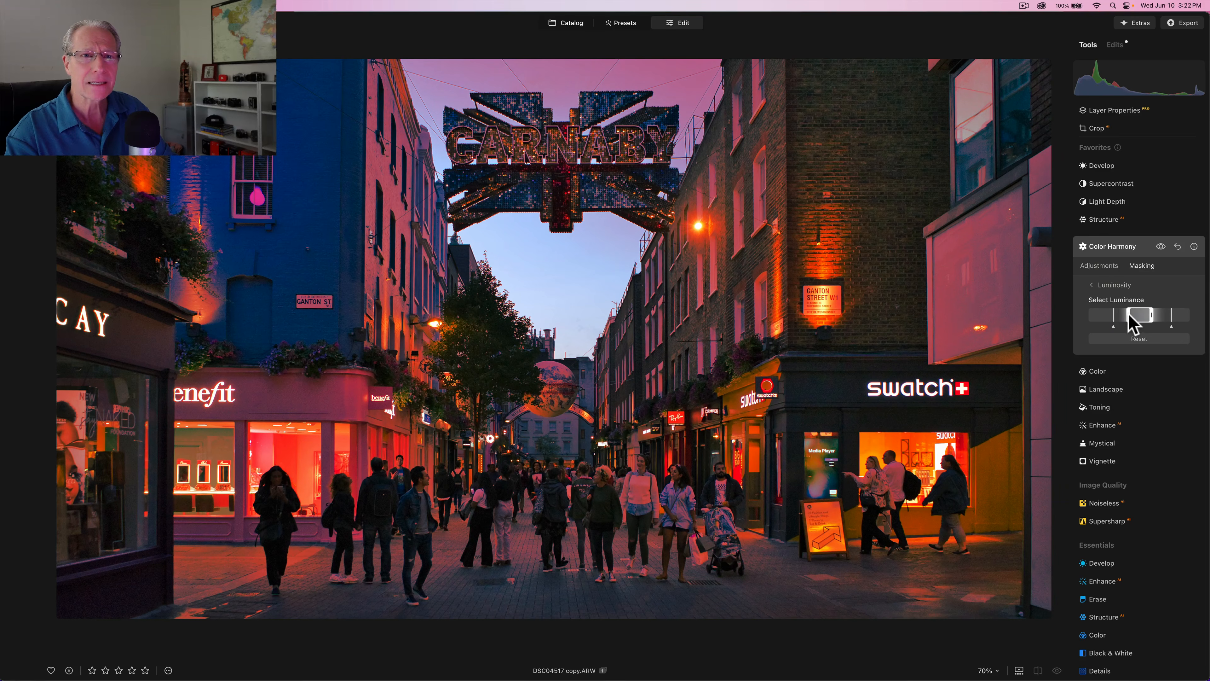
drag(1139, 314, 1151, 317)
click(1100, 265)
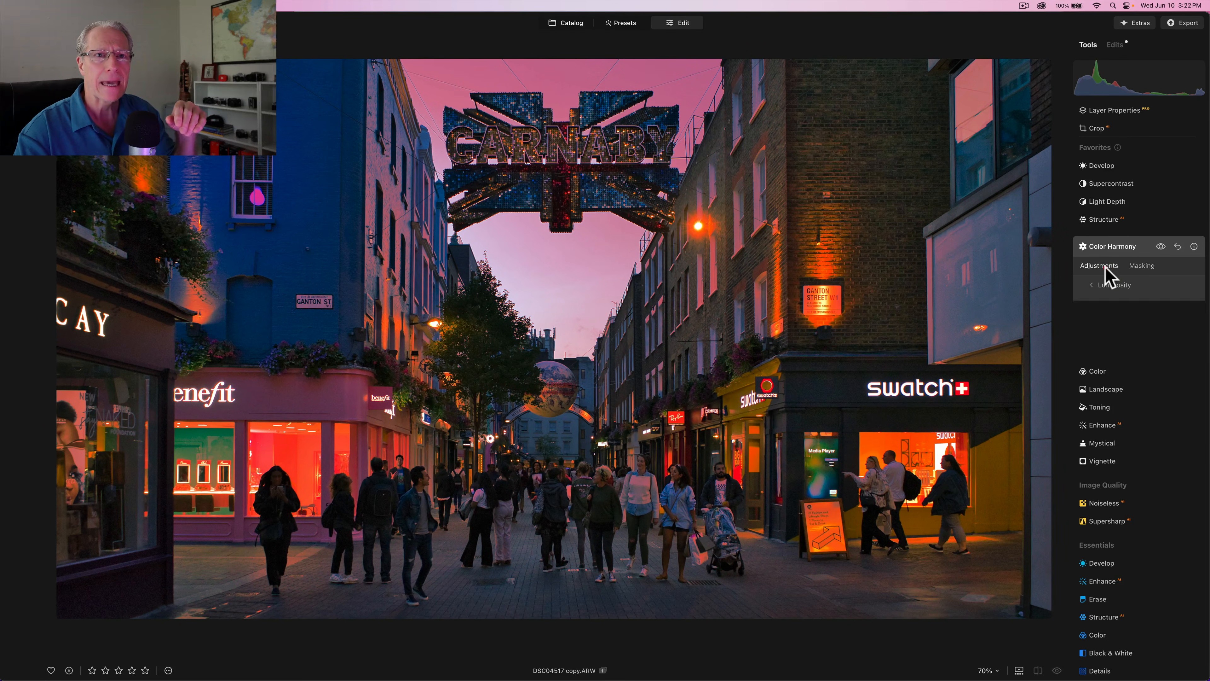
- Compare the photo with and without the masked Color Harmony adjustment
click(1160, 246)
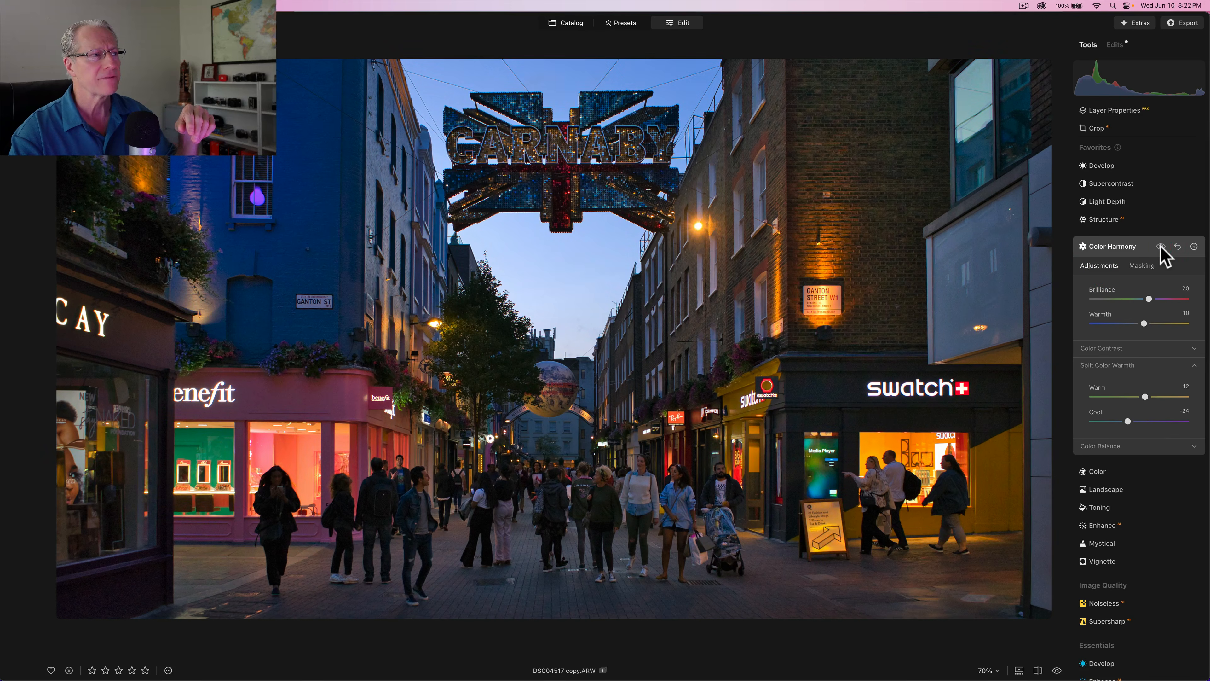
click(1160, 246)
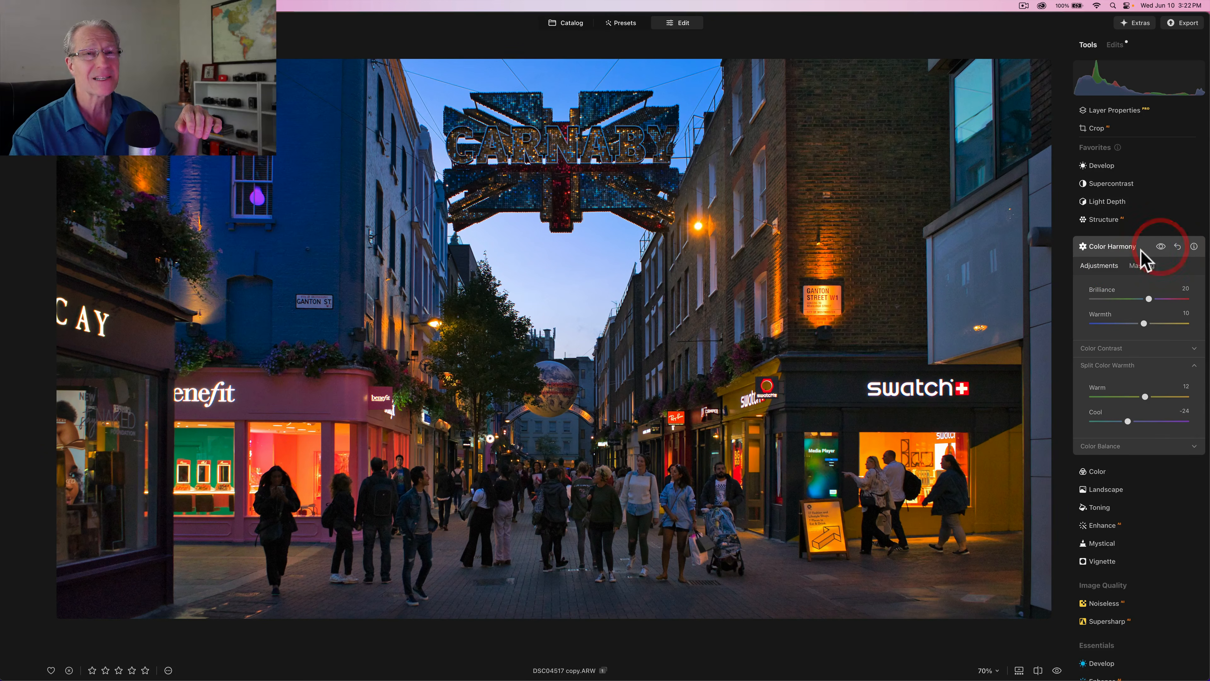
click(1123, 249)
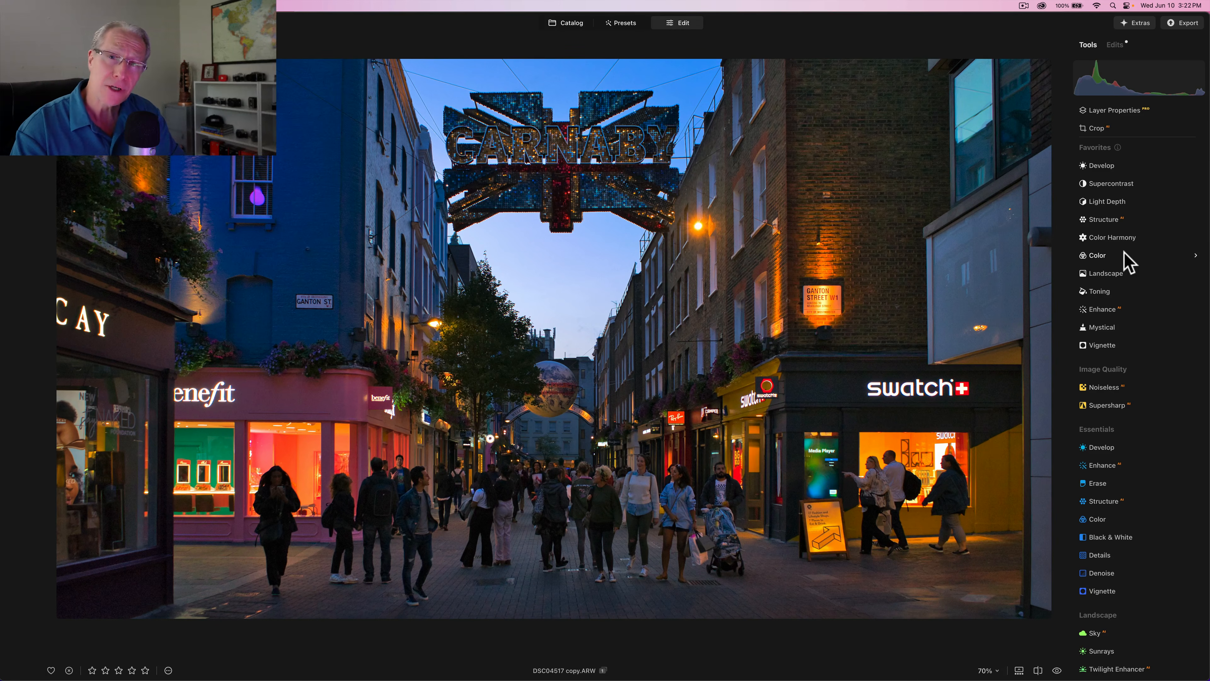
- Apply Enhance with Accent 32 through a wide radial gradient mask over the pedestrians and shopfronts in the street's lower half
click(1104, 310)
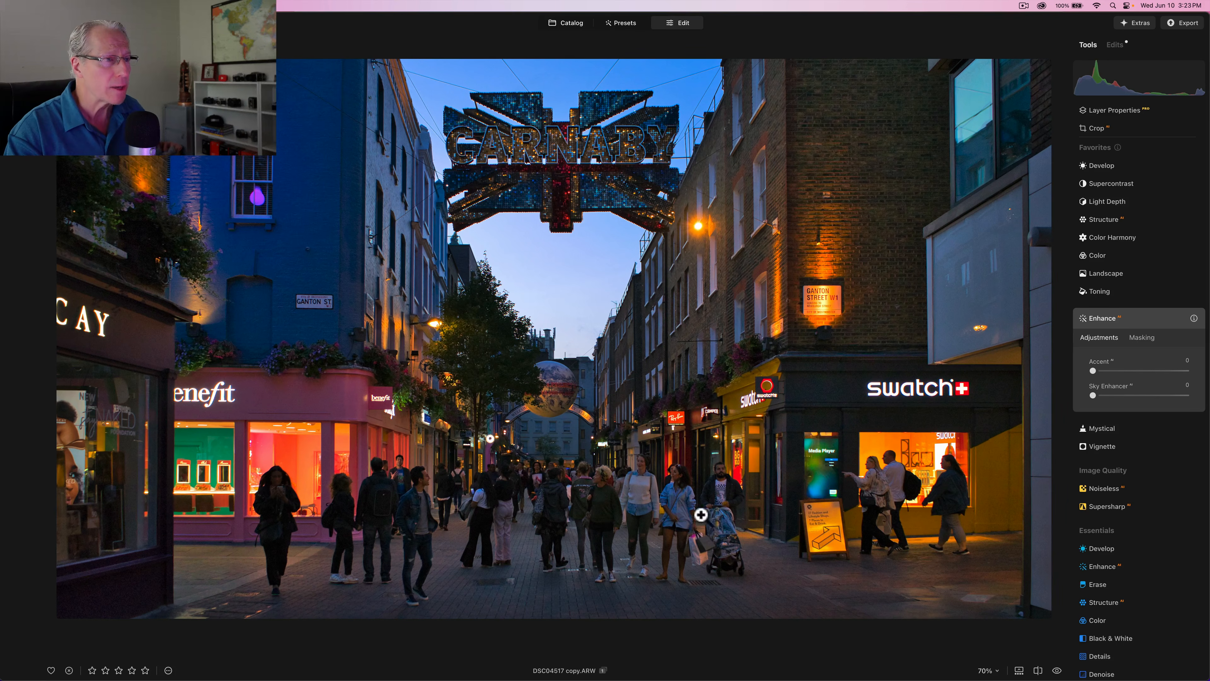
click(1139, 337)
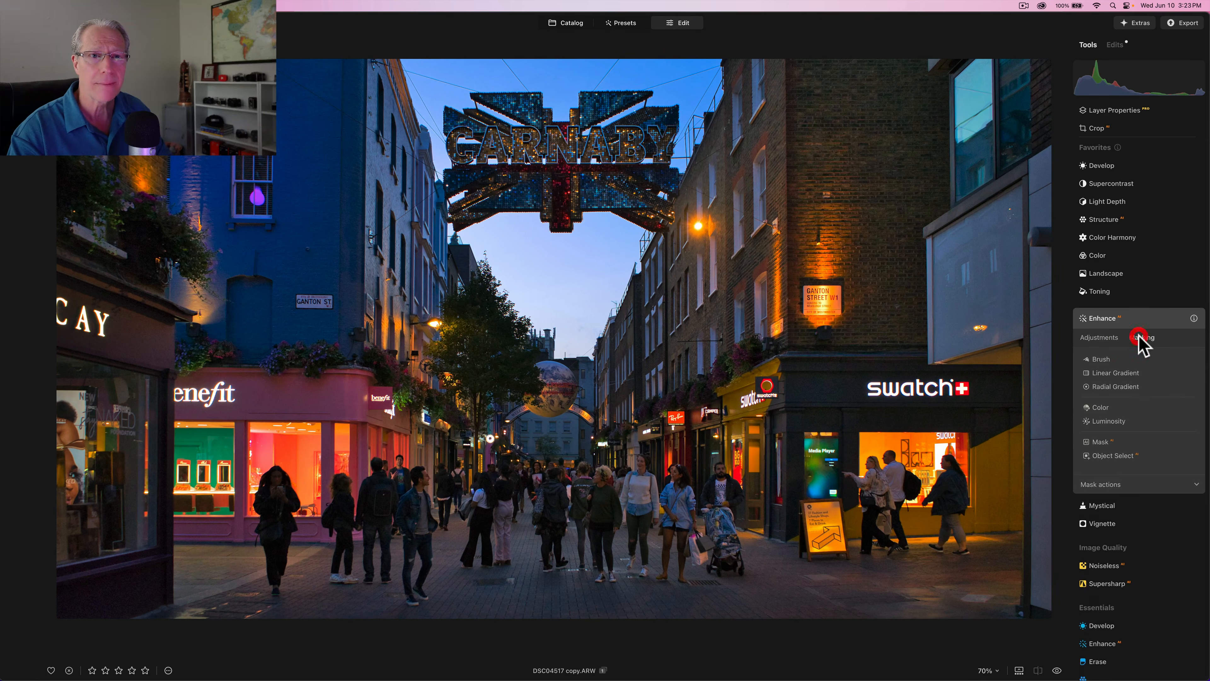
click(1111, 387)
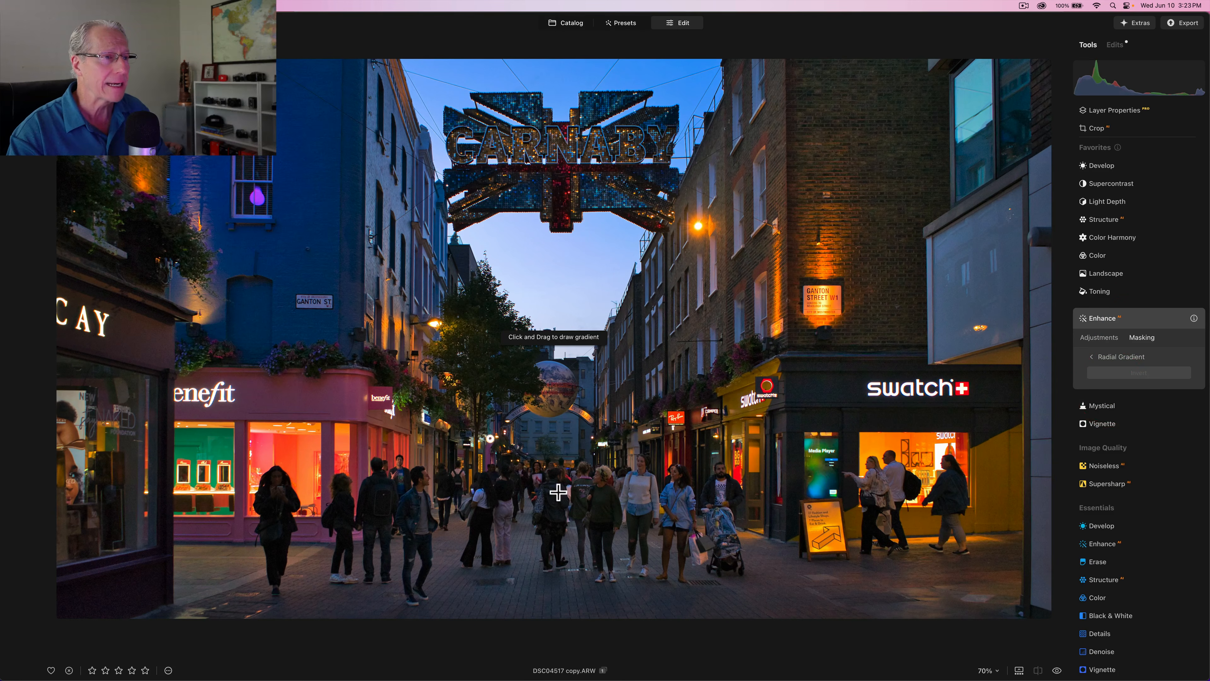
drag(554, 485, 581, 527)
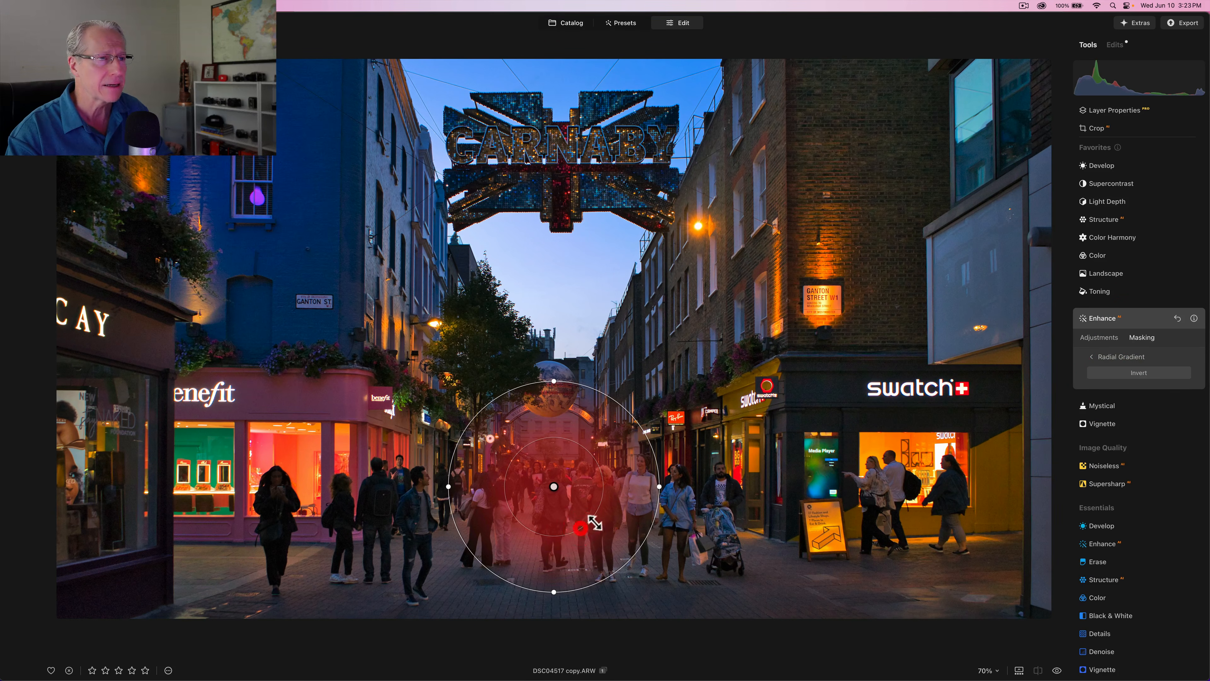
drag(658, 486, 906, 472)
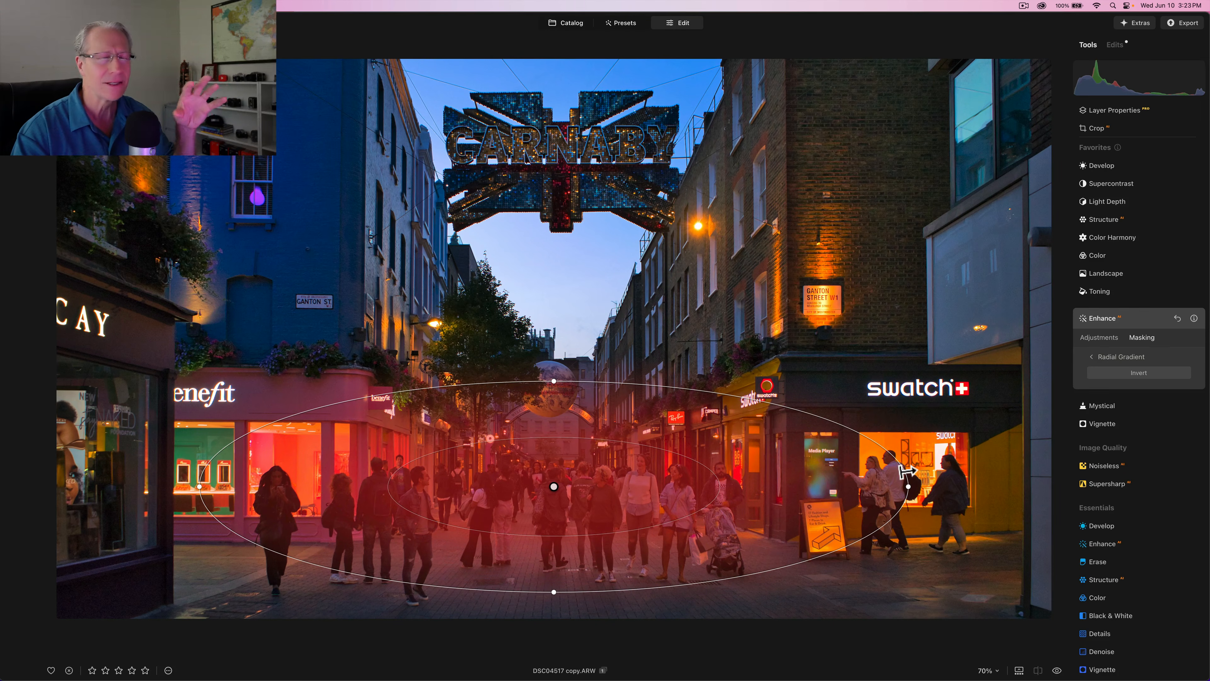
click(1096, 337)
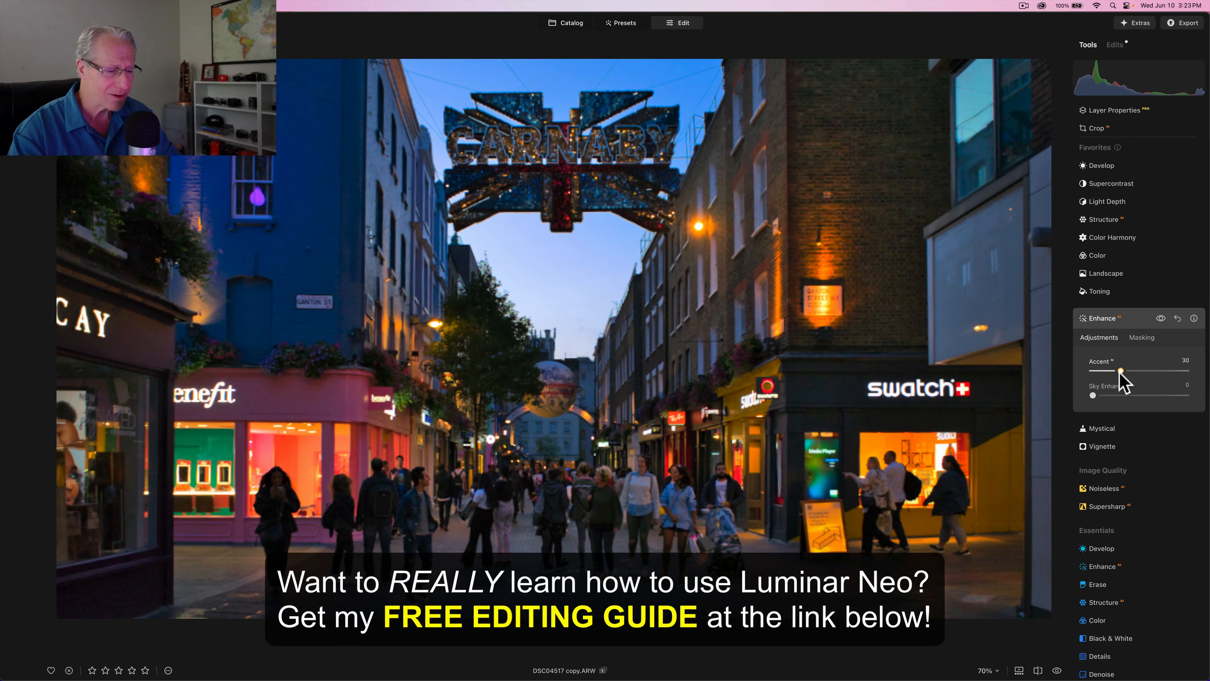
drag(1120, 372, 1121, 373)
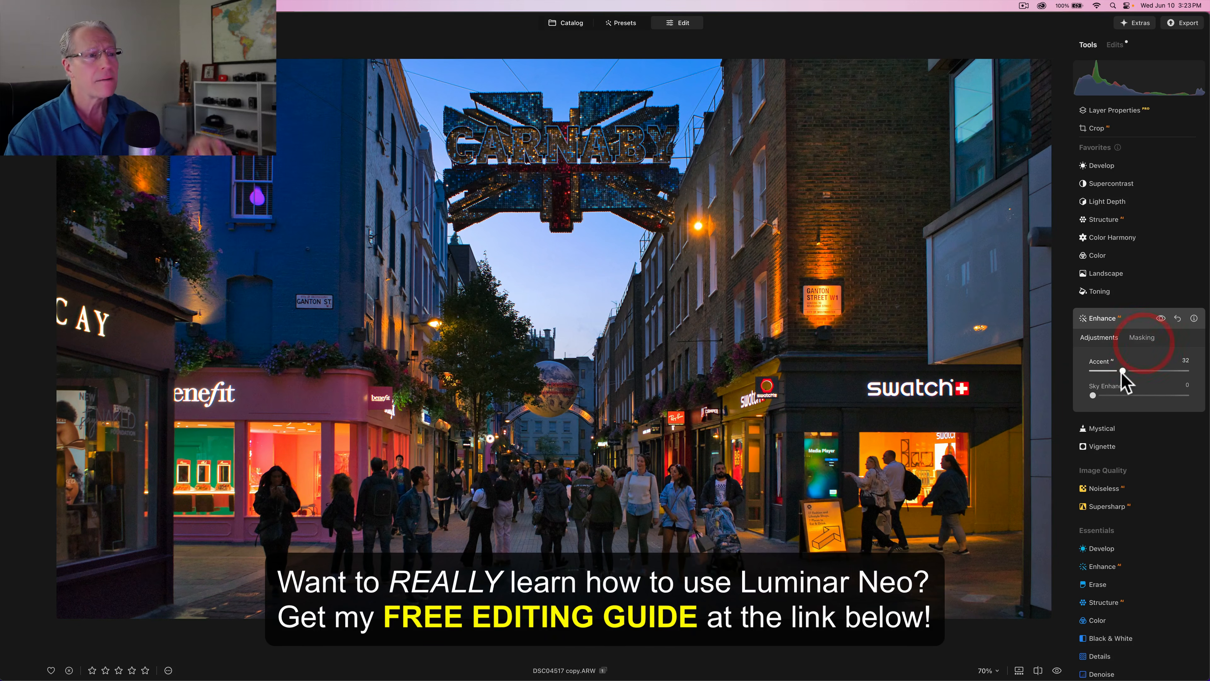
- Compare the street area with and without the masked Enhance adjustment
click(1160, 318)
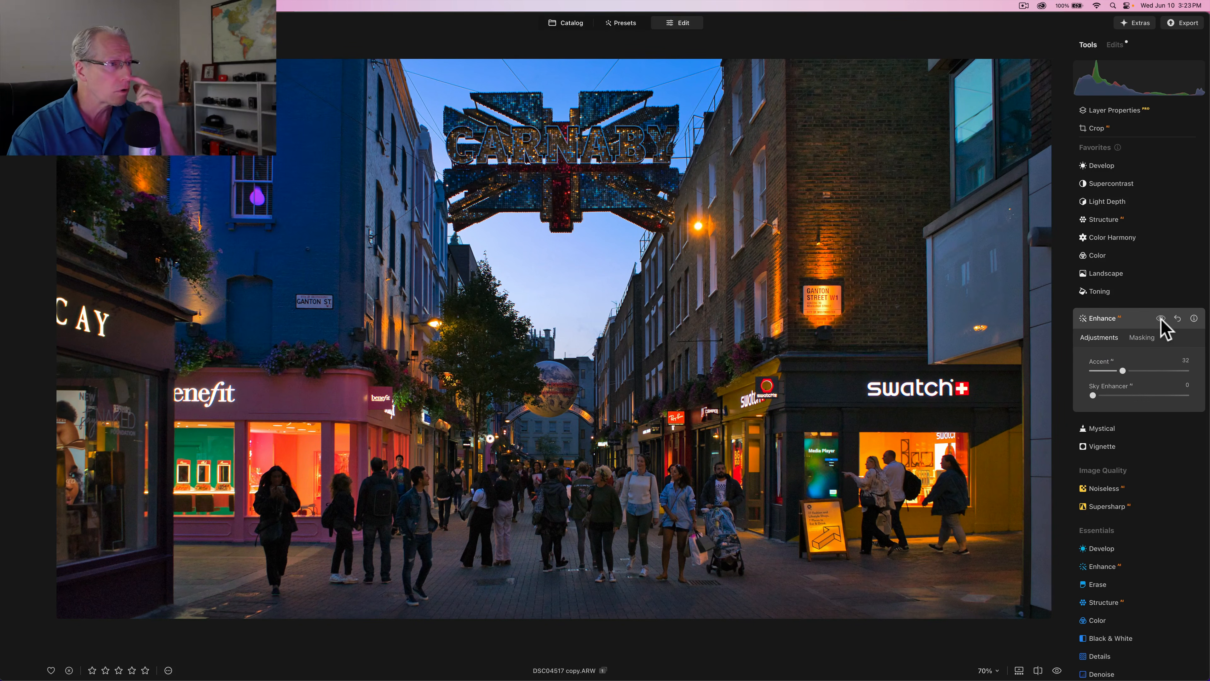
click(1161, 319)
click(1161, 318)
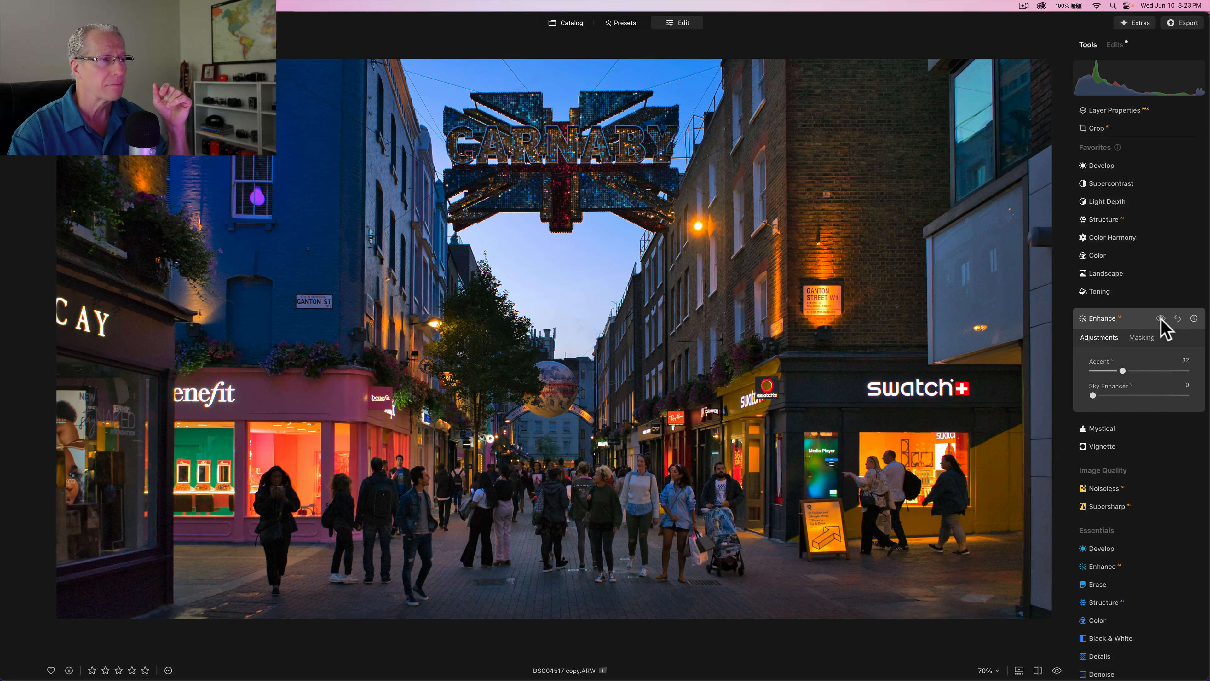
click(1160, 318)
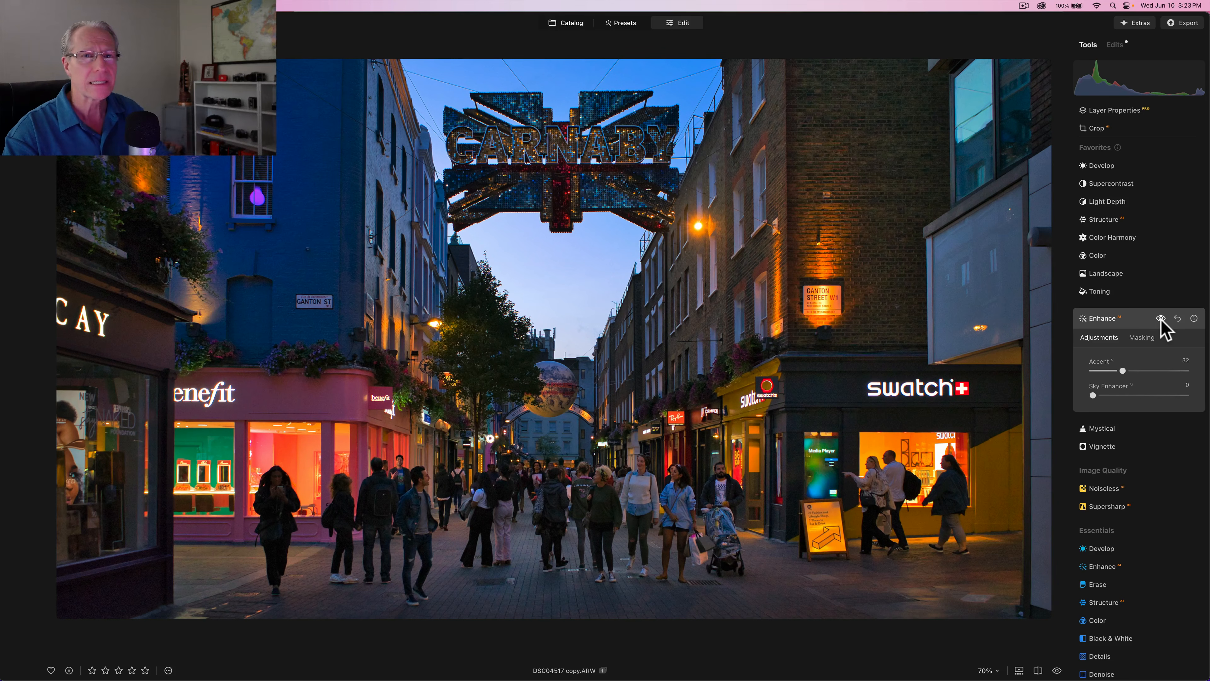
click(1161, 319)
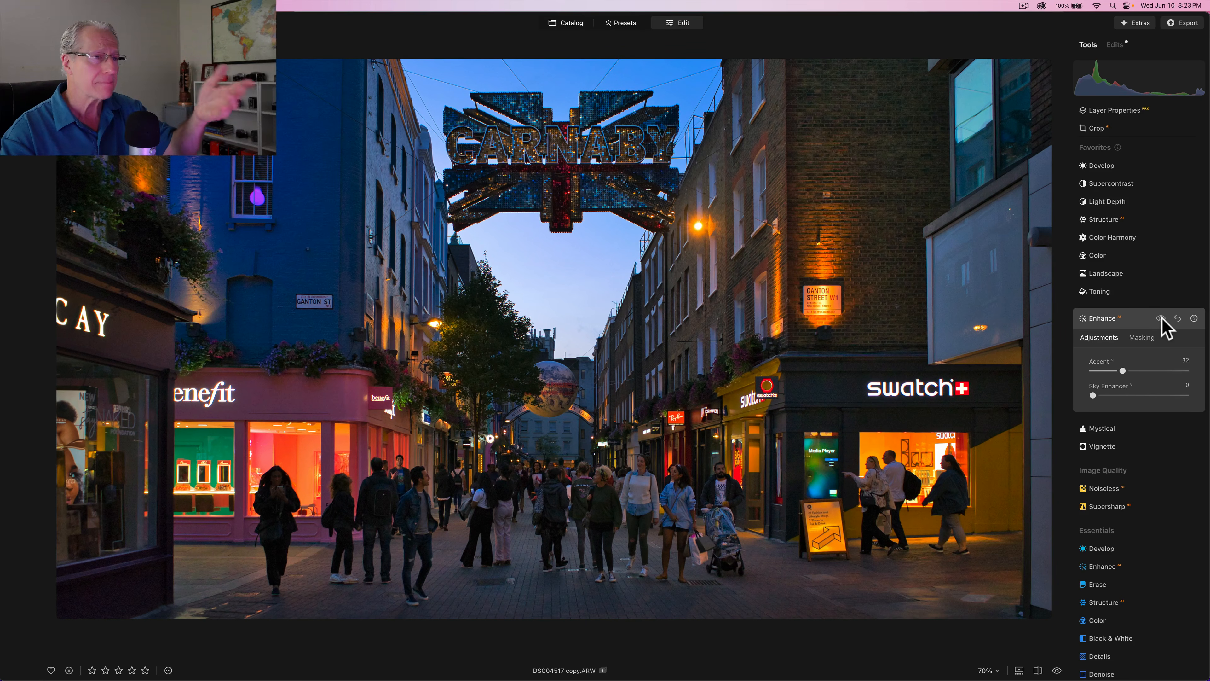
click(1160, 318)
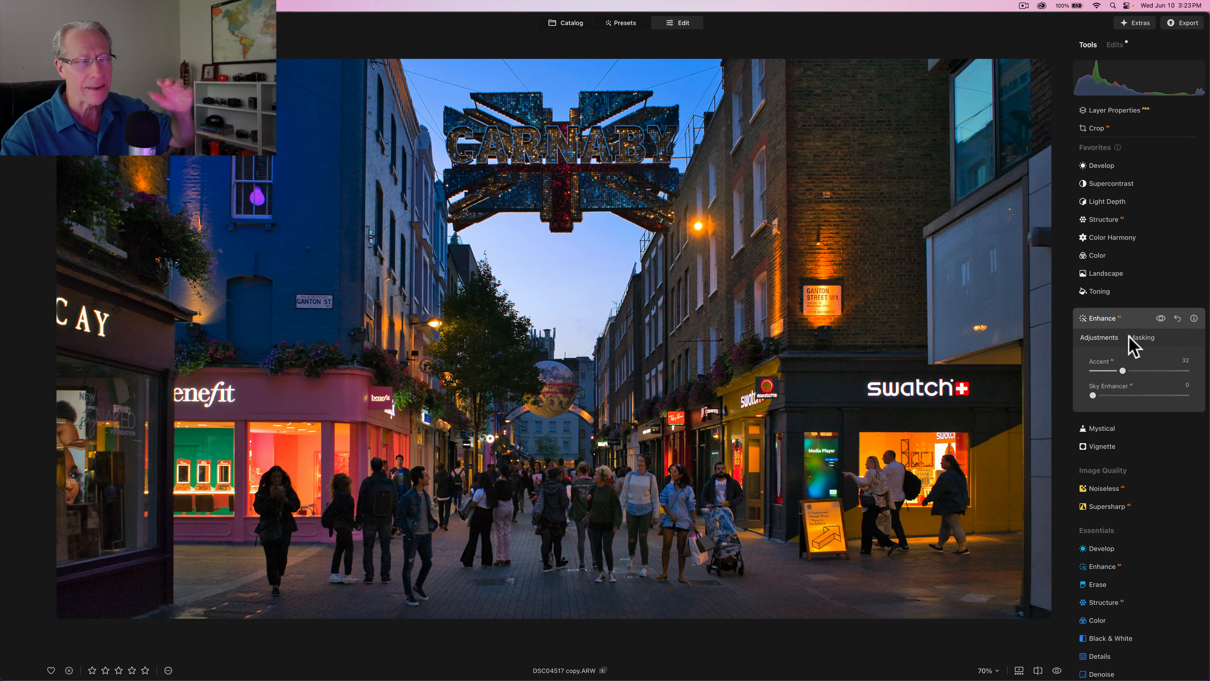
click(1130, 315)
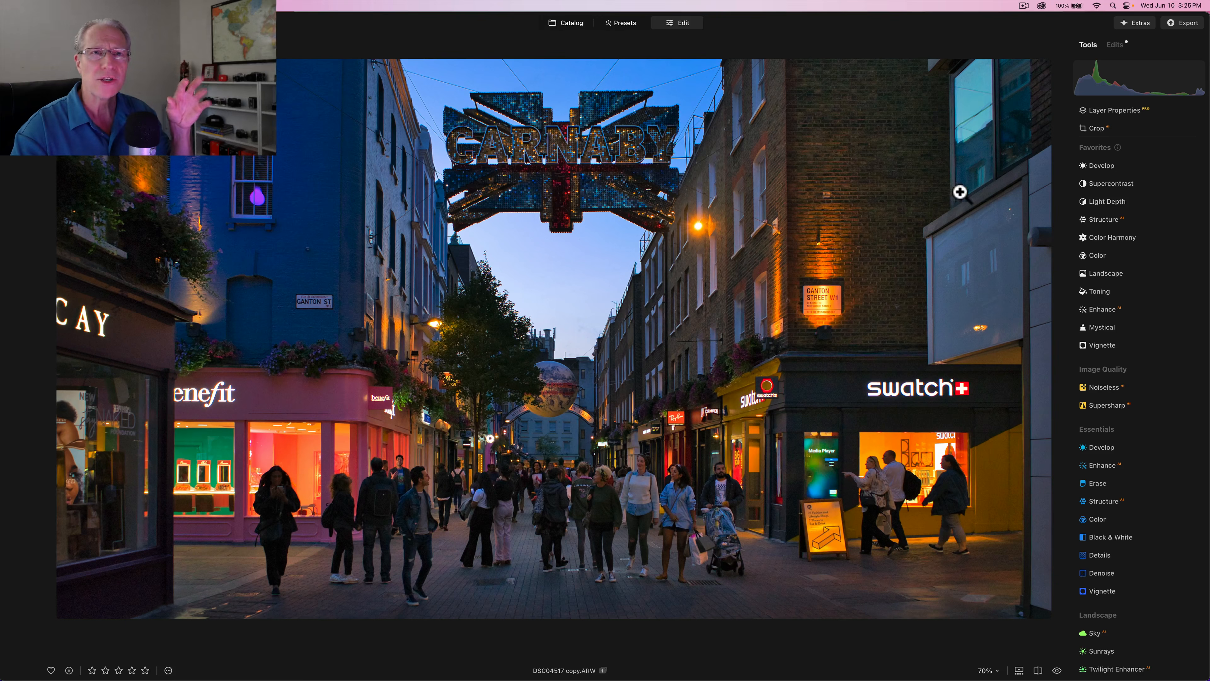
- Start a Develop adjustment and mask the hanging Carnaby sign with Object Select
click(1105, 166)
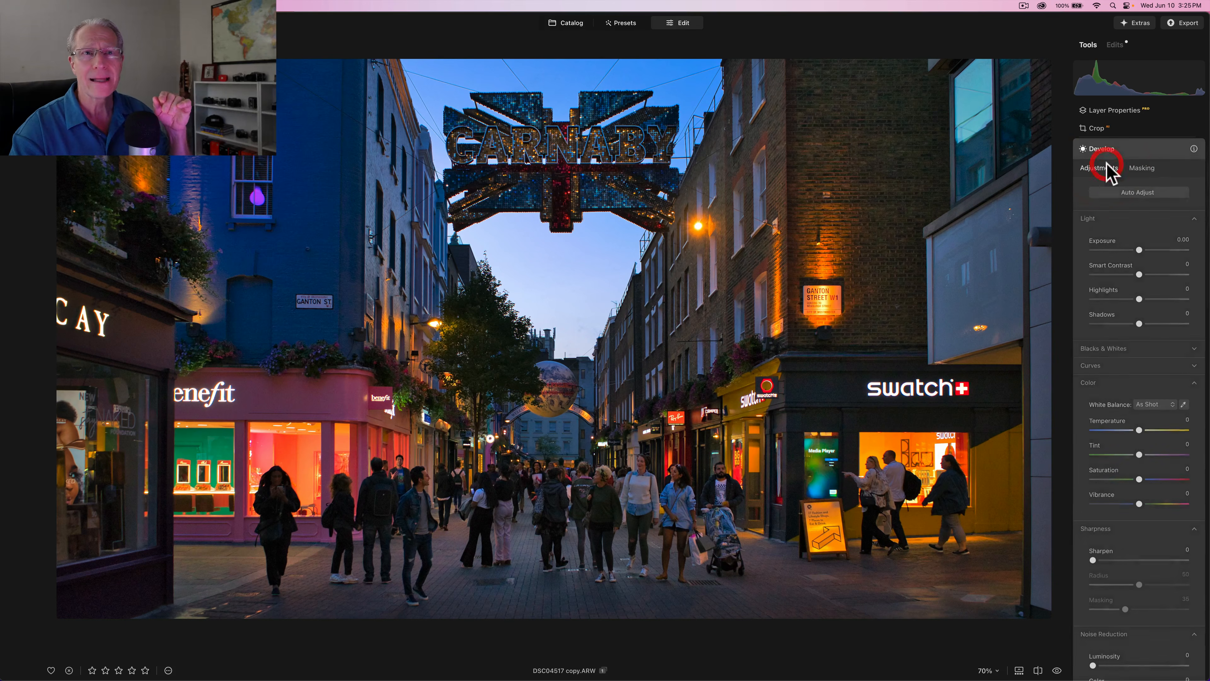
click(1142, 167)
click(1108, 287)
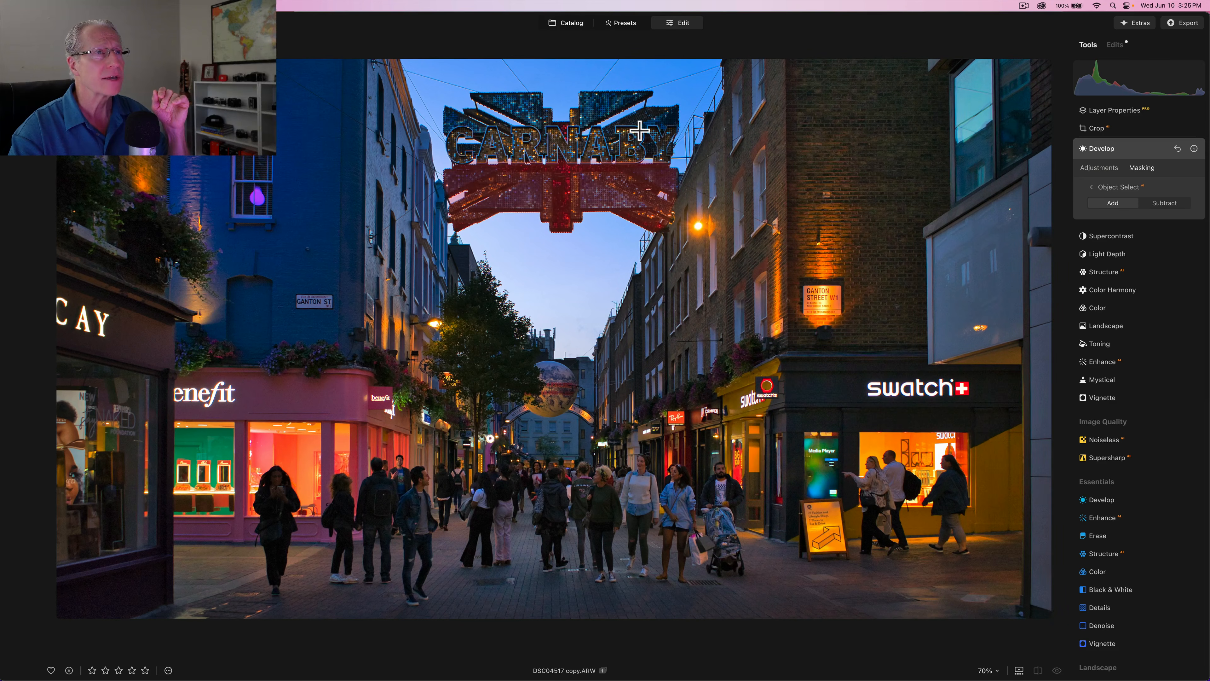
click(648, 121)
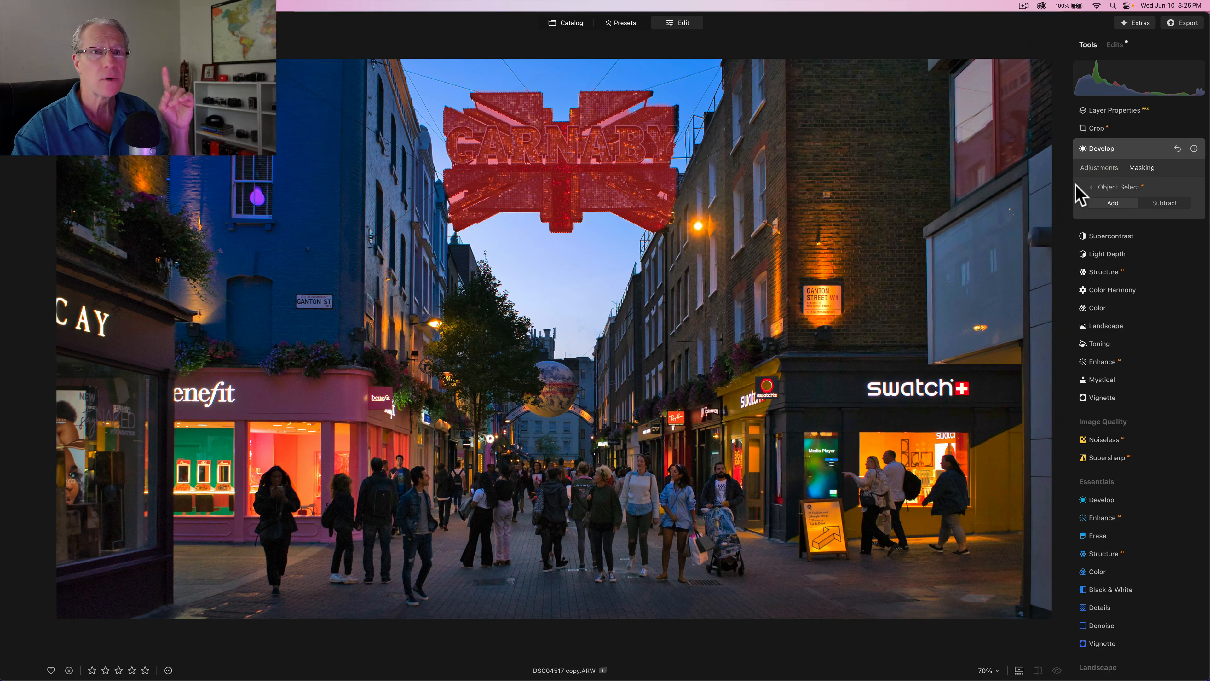
- Erase mask spill from the gaps and edges in and around the Carnaby sign with a size 10 brush
click(1091, 187)
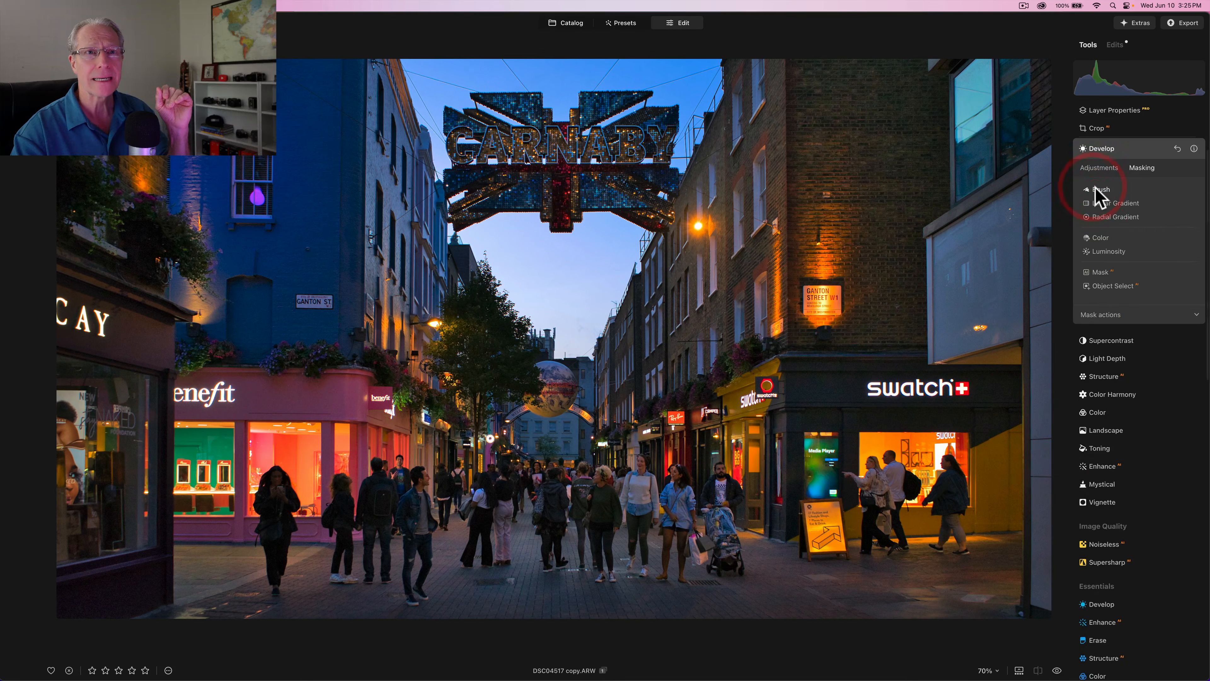
click(1095, 188)
click(1158, 203)
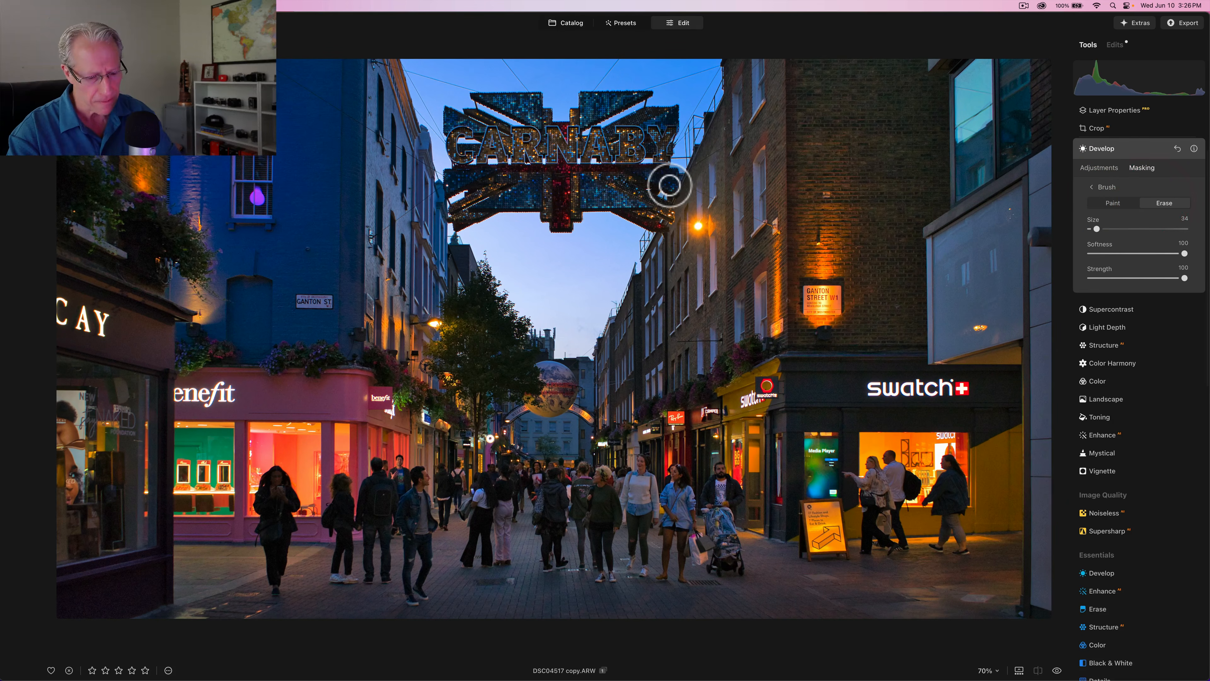
key(bracketleft)
key(bracketleft)
key(bracketleft)
key(bracketleft)
key(bracketleft)
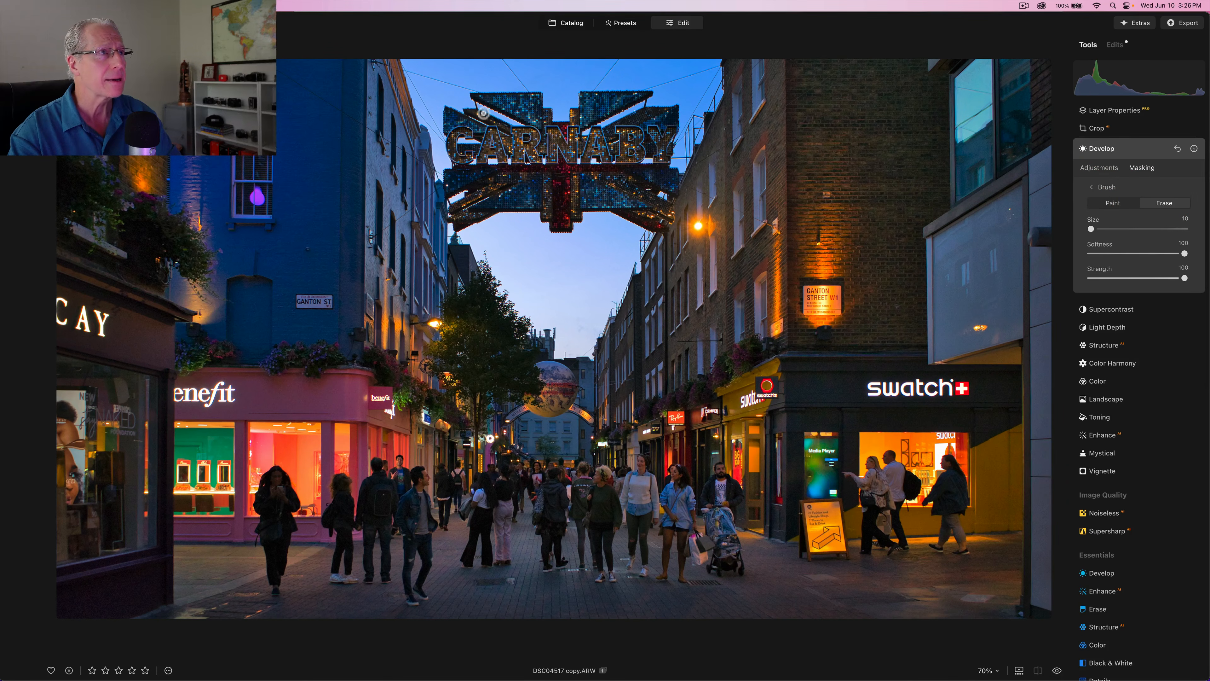
drag(481, 105, 521, 124)
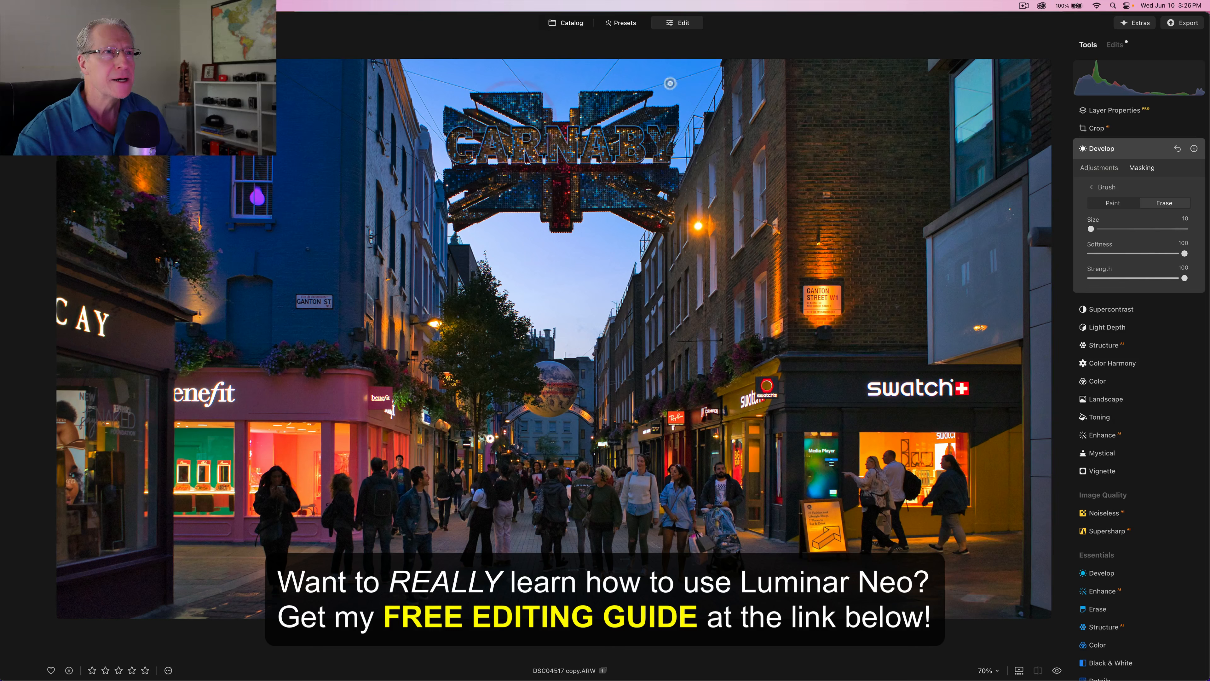
drag(640, 105, 587, 131)
click(588, 131)
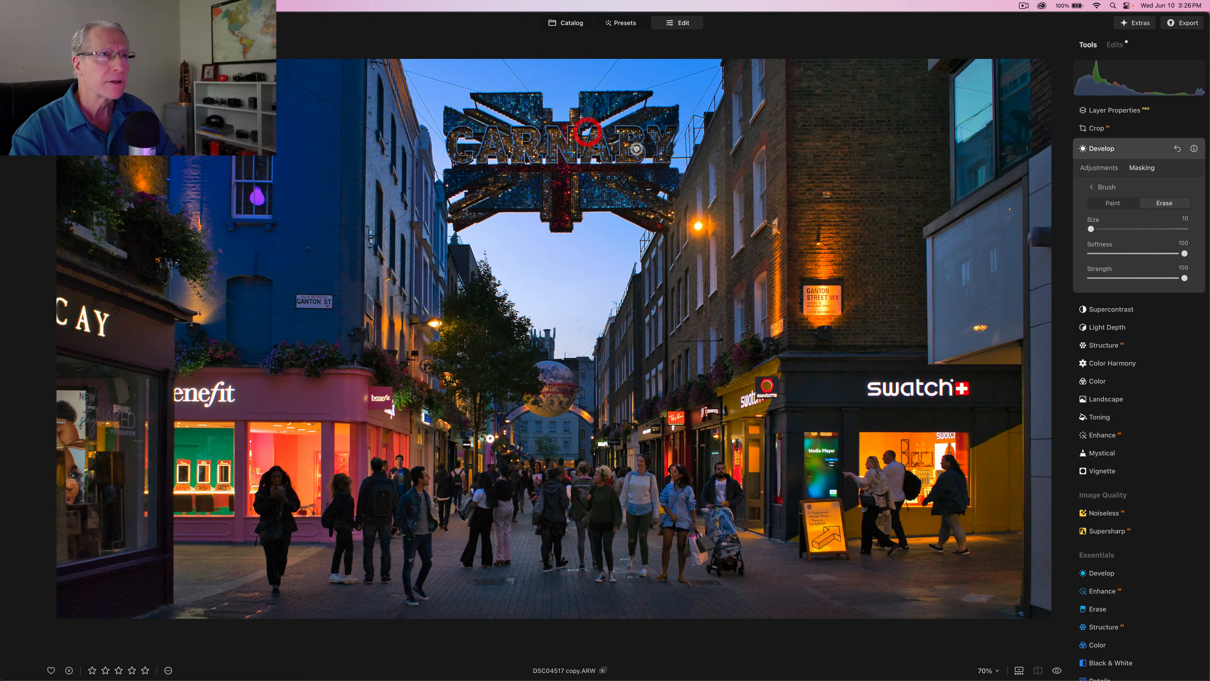
click(647, 161)
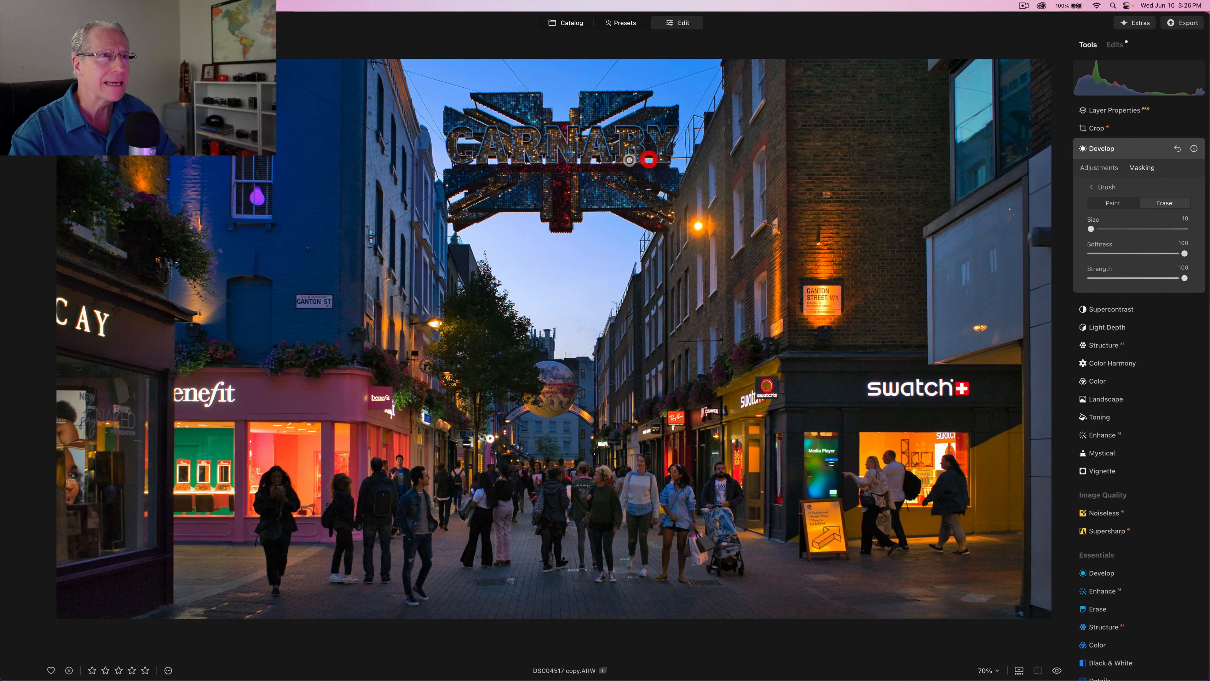
click(595, 162)
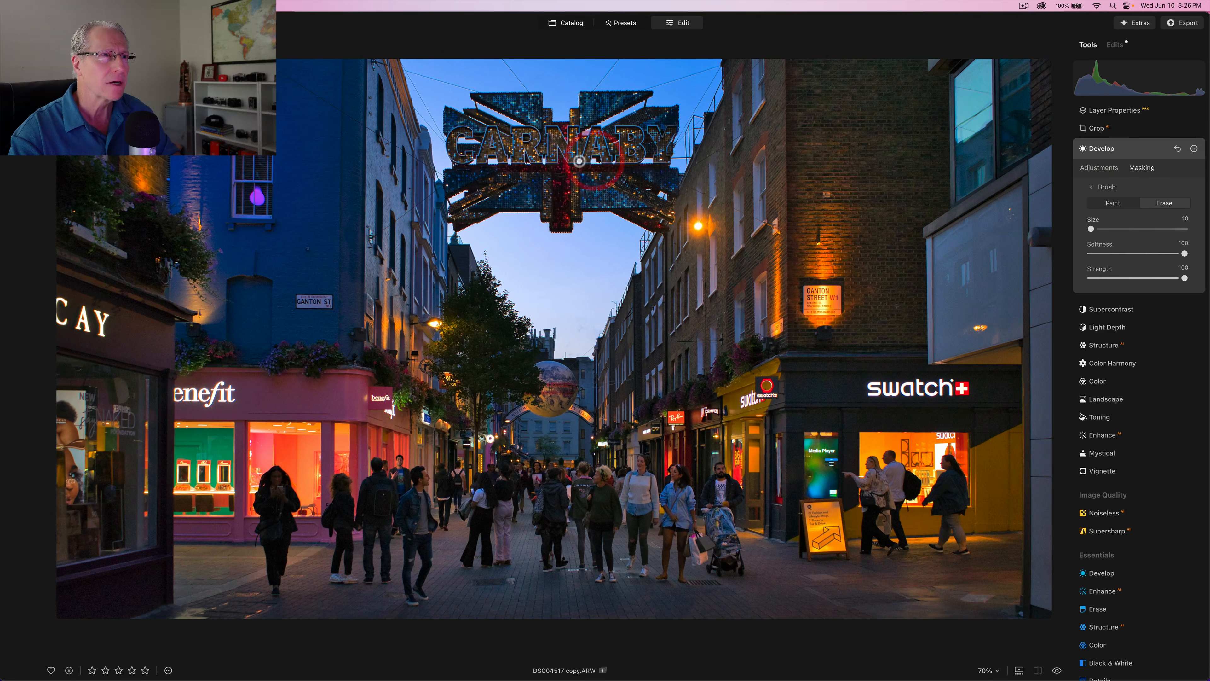
click(579, 161)
click(545, 160)
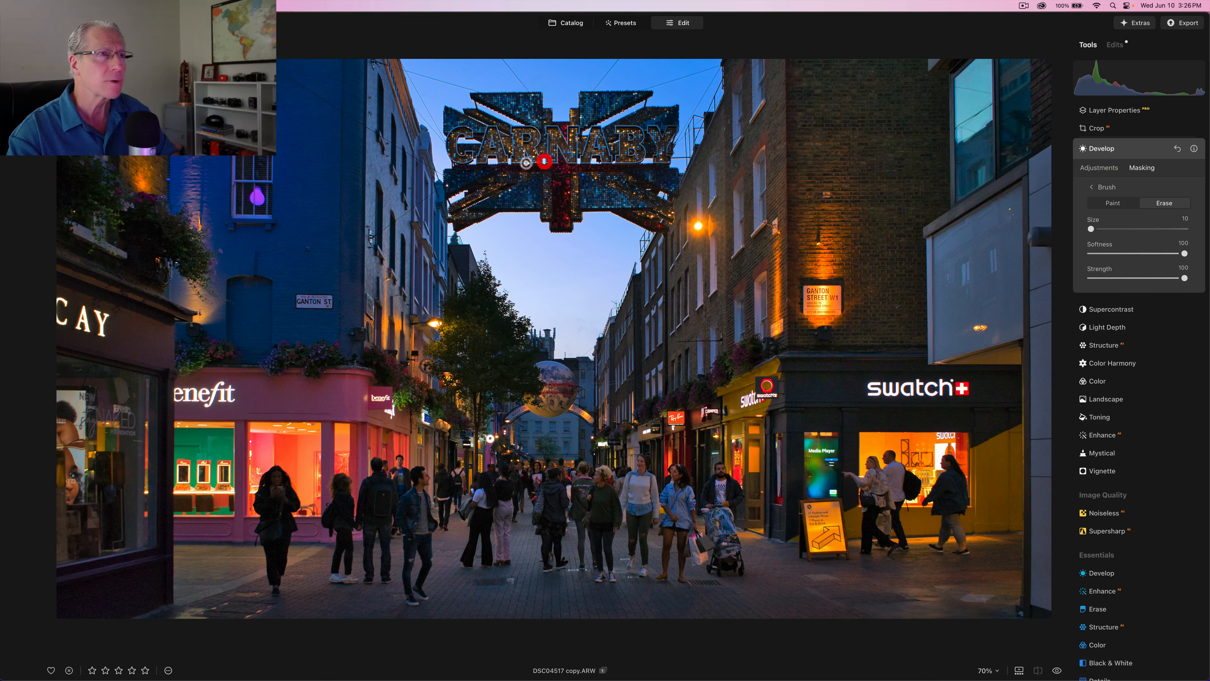
click(491, 160)
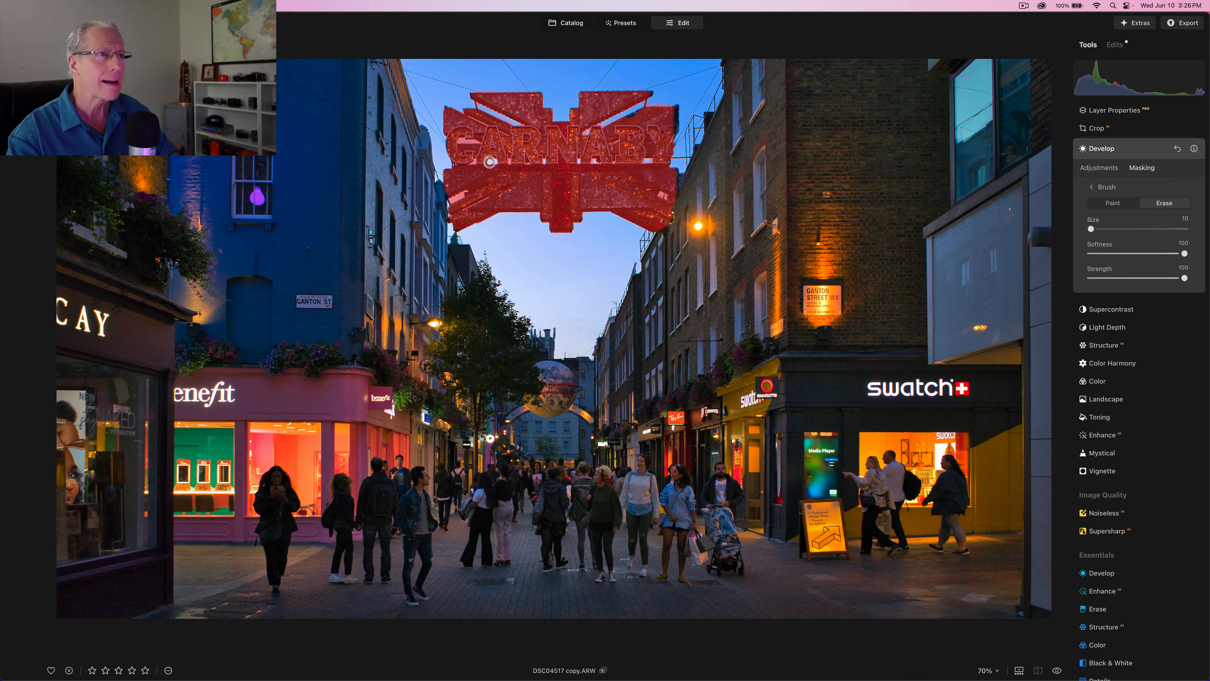
click(460, 142)
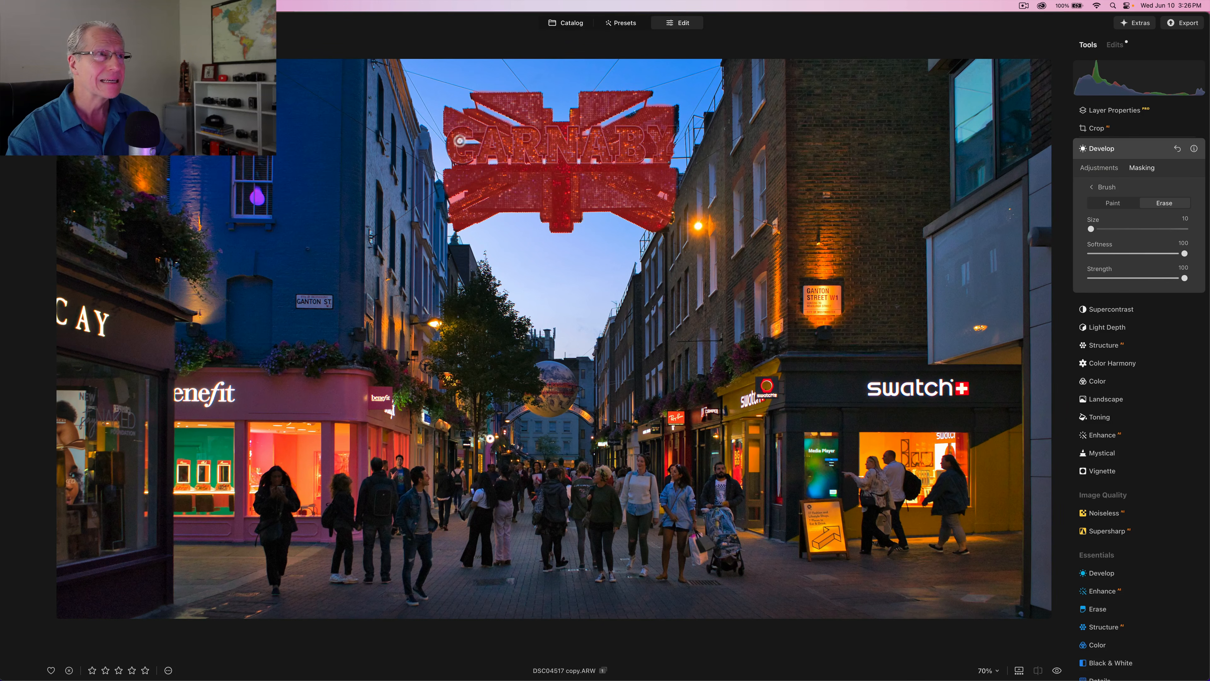
click(476, 163)
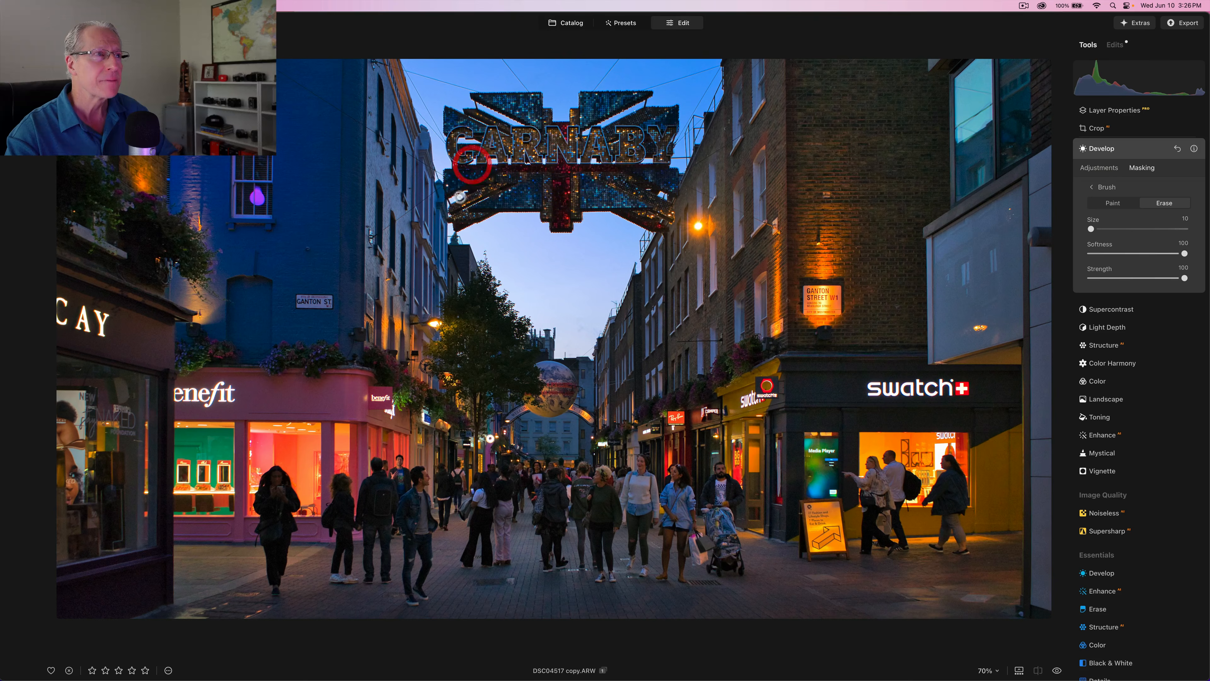
click(450, 197)
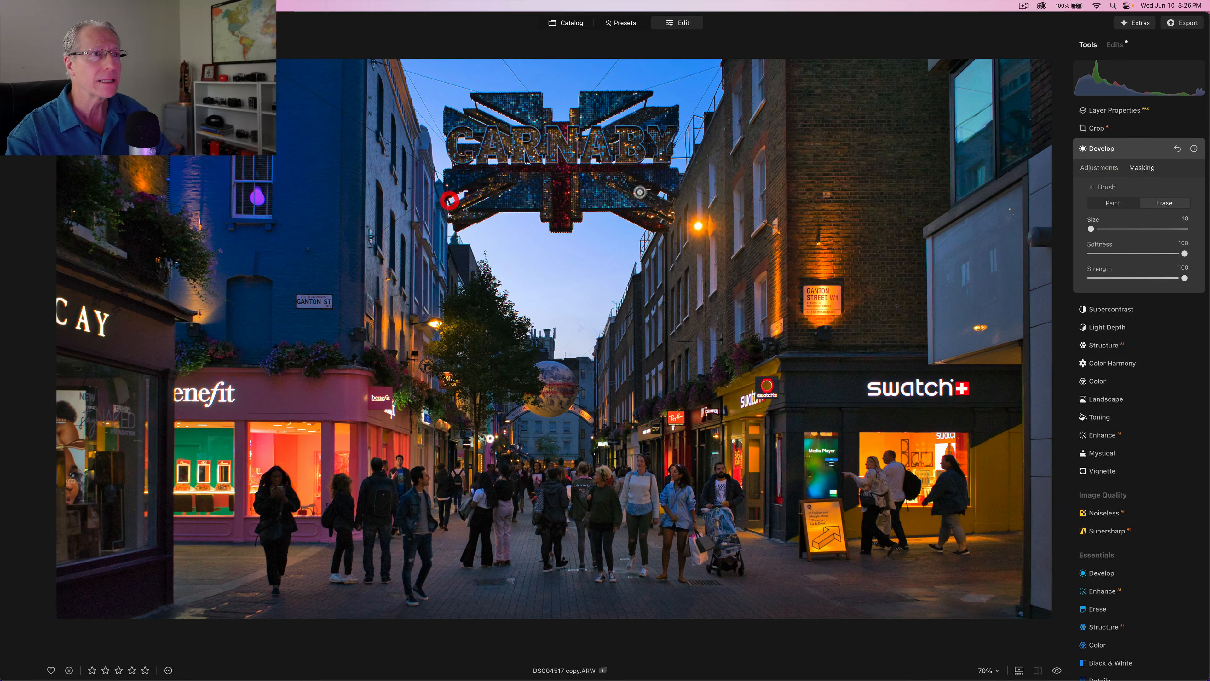
click(661, 195)
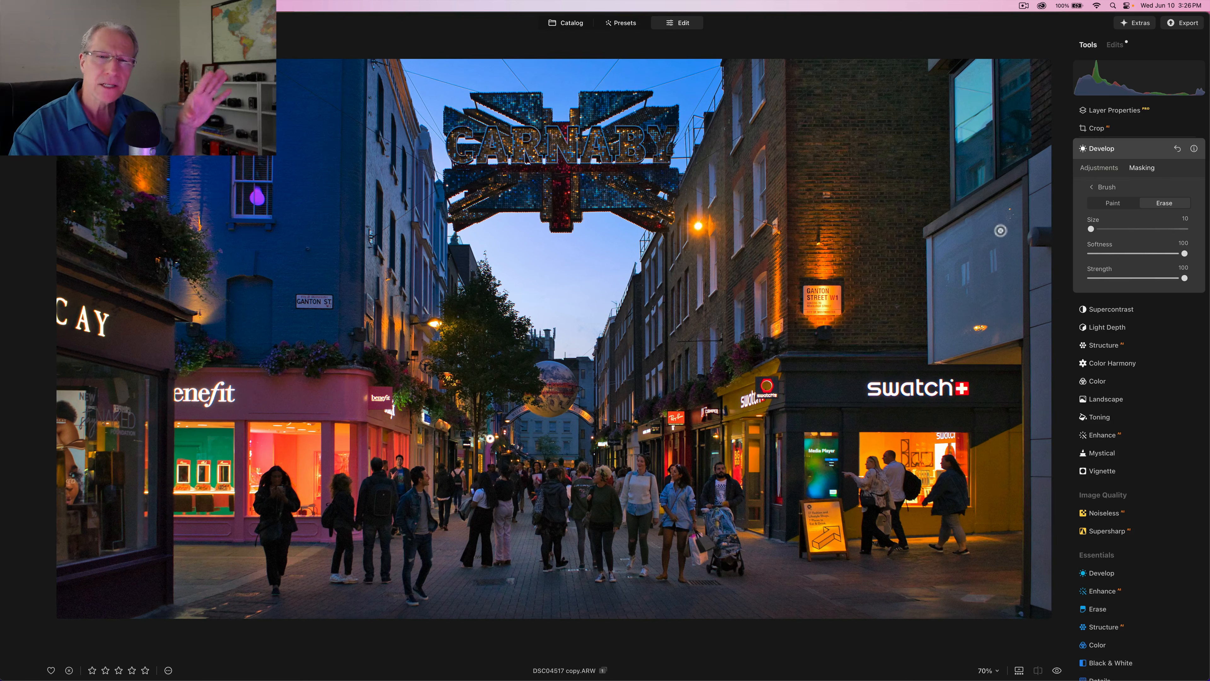
- Set Exposure to 0.46 on the masked Carnaby sign and compare the photo with and without the adjustment
click(1100, 168)
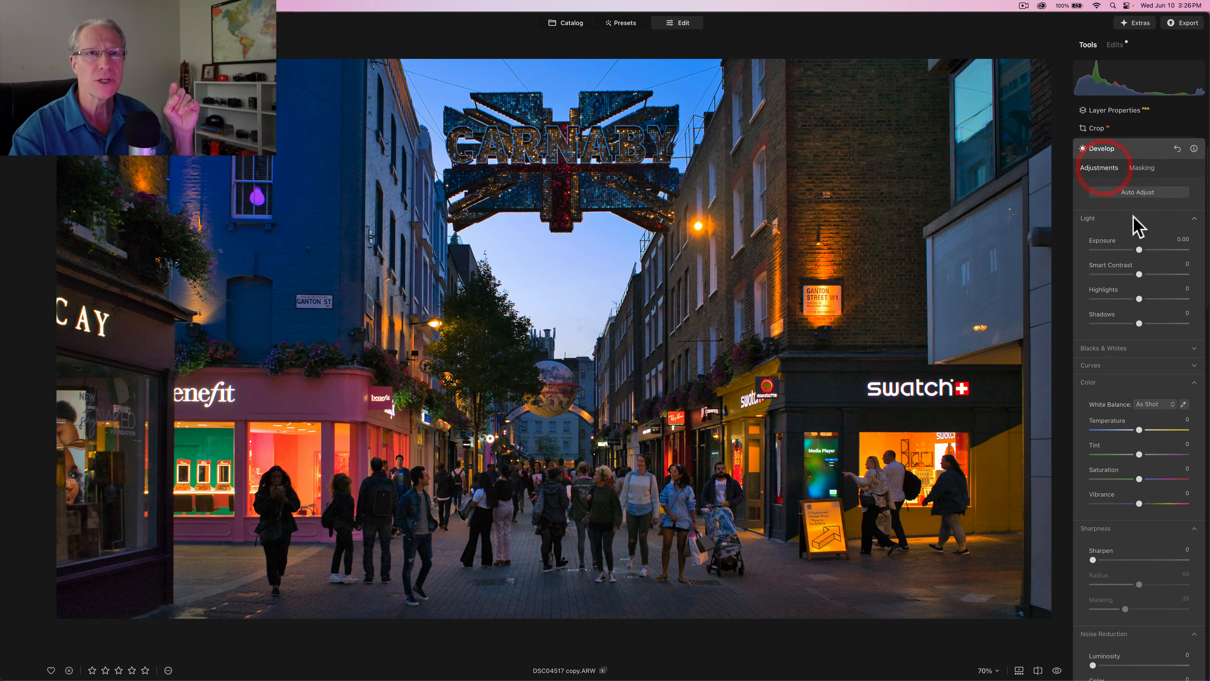
drag(1138, 249, 1144, 249)
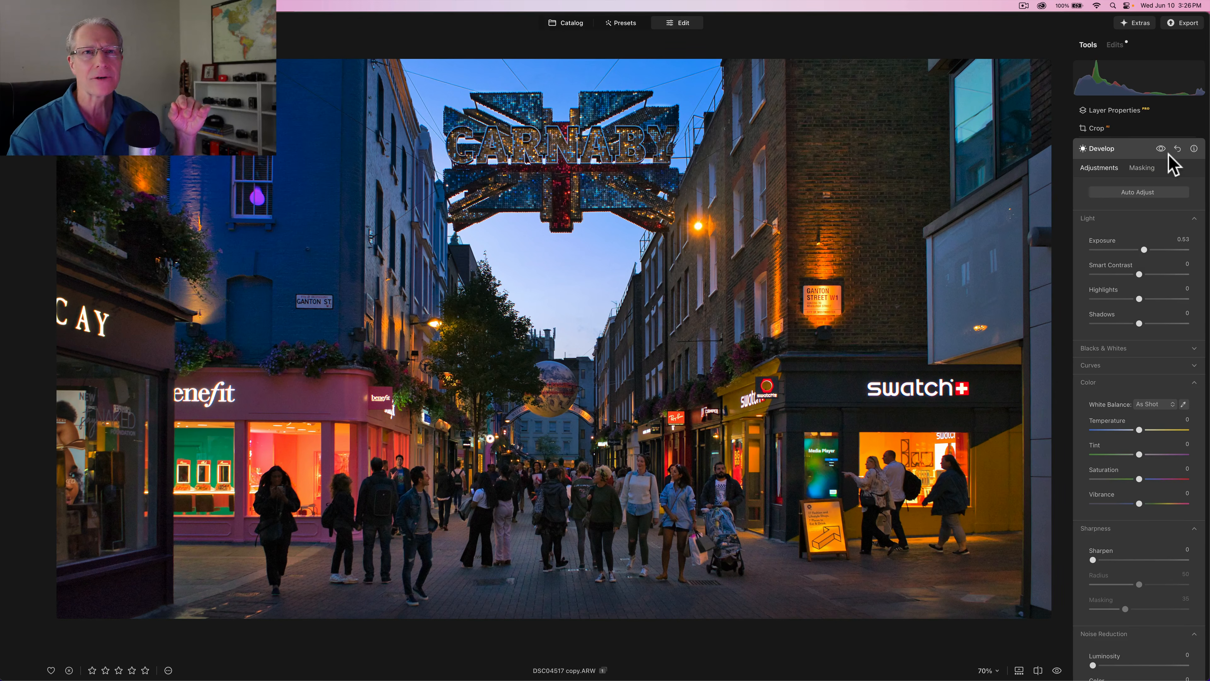
drag(1143, 246, 1140, 251)
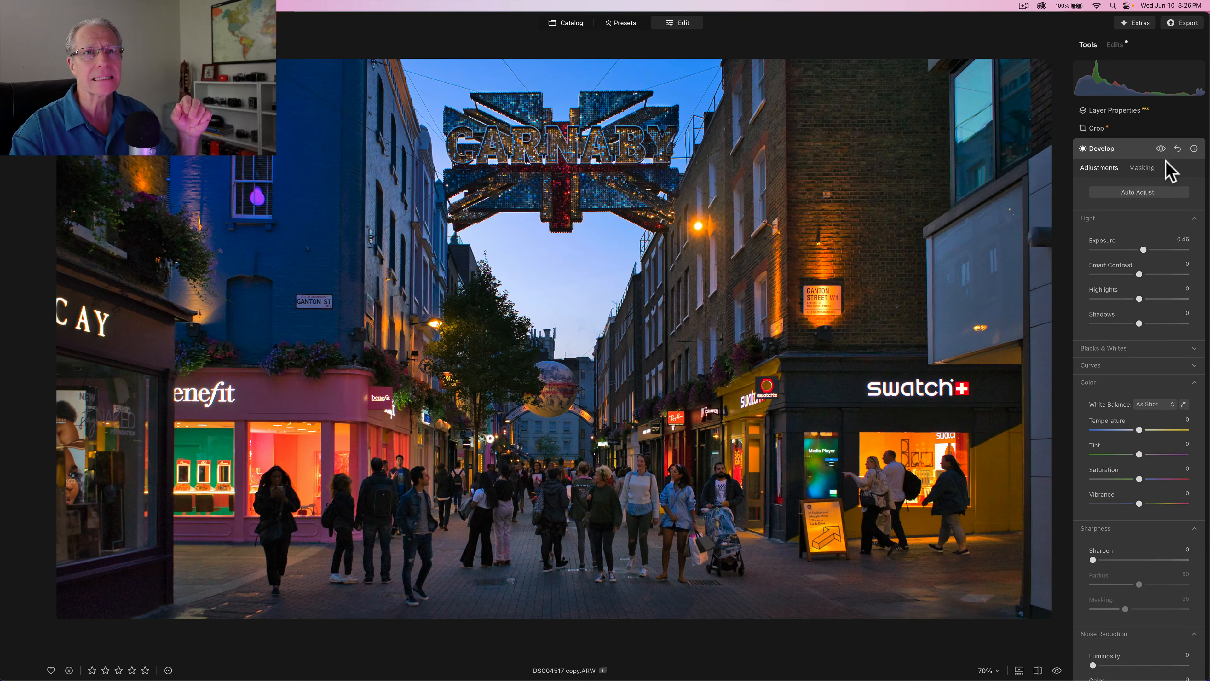
click(1160, 149)
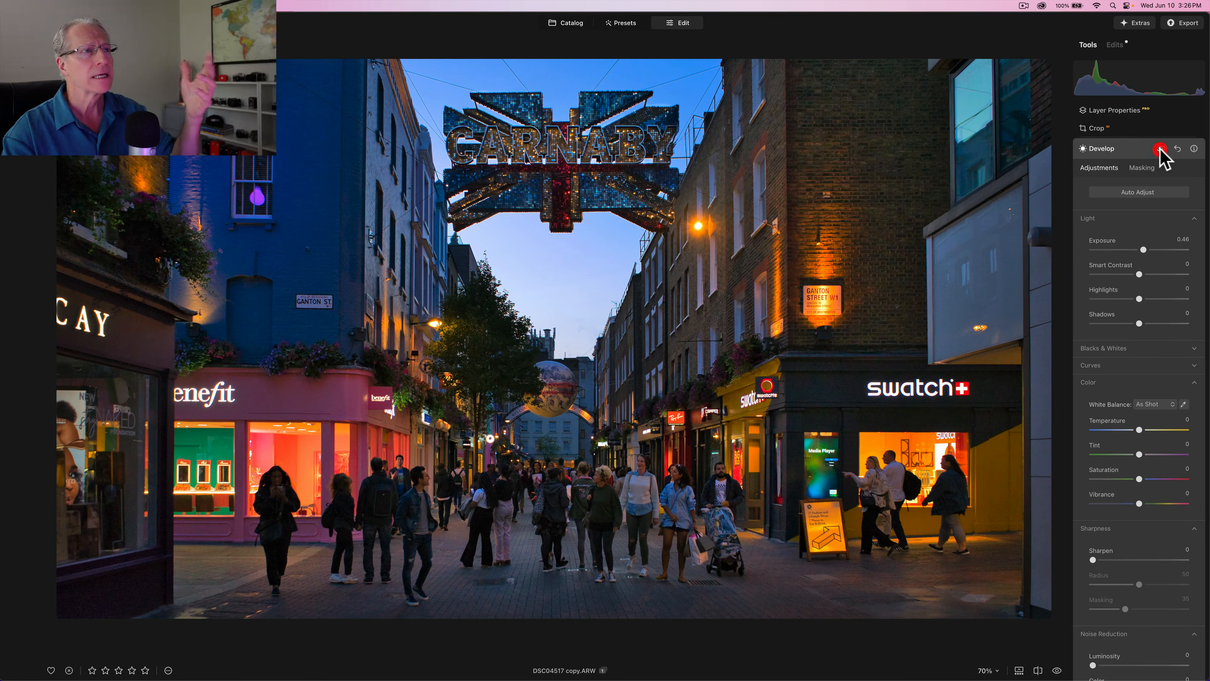
click(1132, 148)
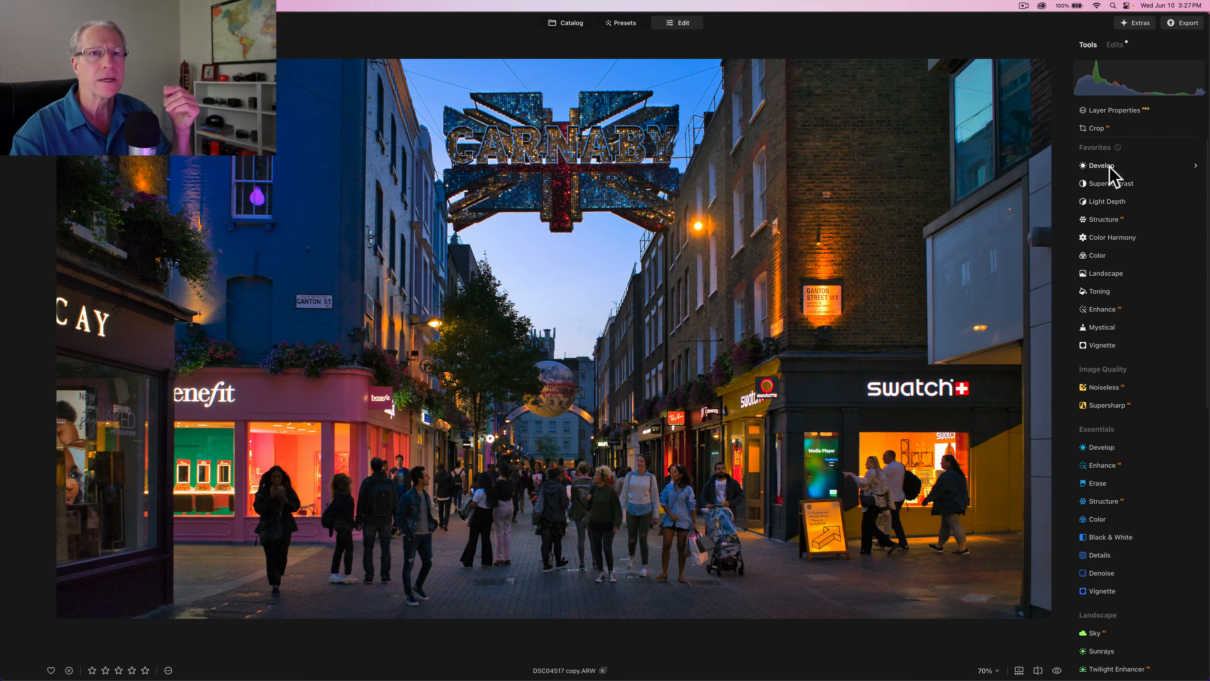
- Start another Develop adjustment and mask the street pavement in the foreground with Object Select
click(1114, 166)
click(1142, 167)
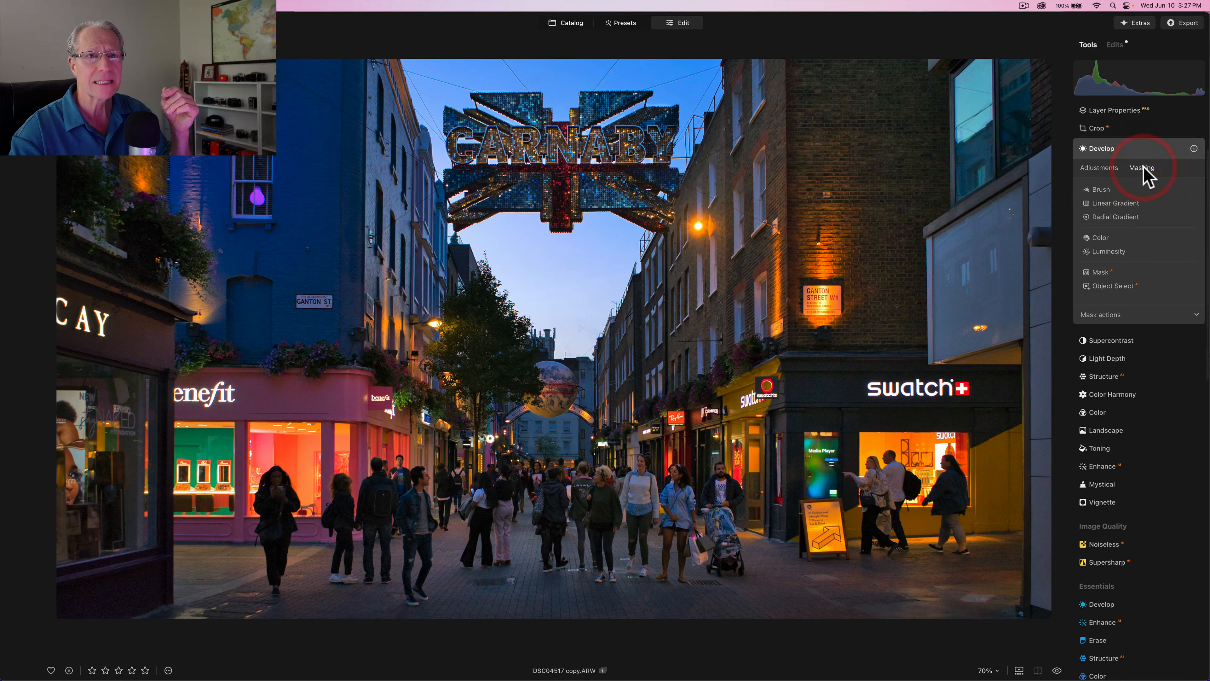
click(1117, 286)
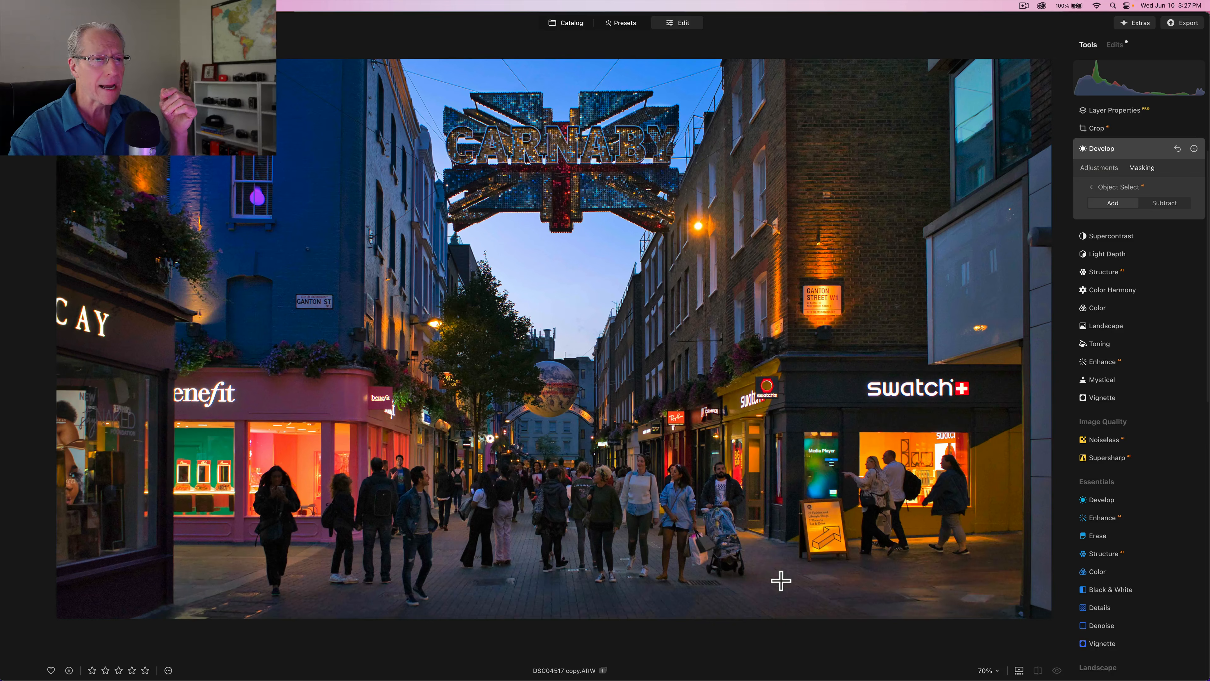
click(770, 604)
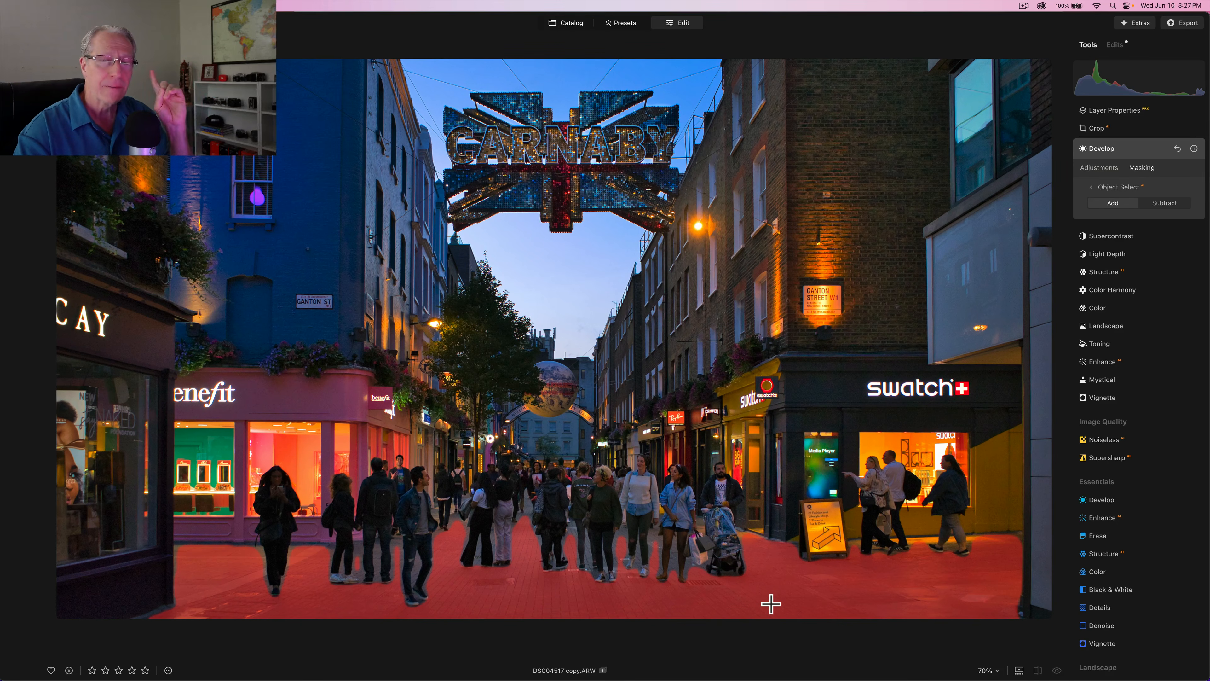
click(1098, 167)
- Try darkening the masked pavement with Exposure -0.95, and reset Exposure to 0
drag(1138, 249, 1130, 249)
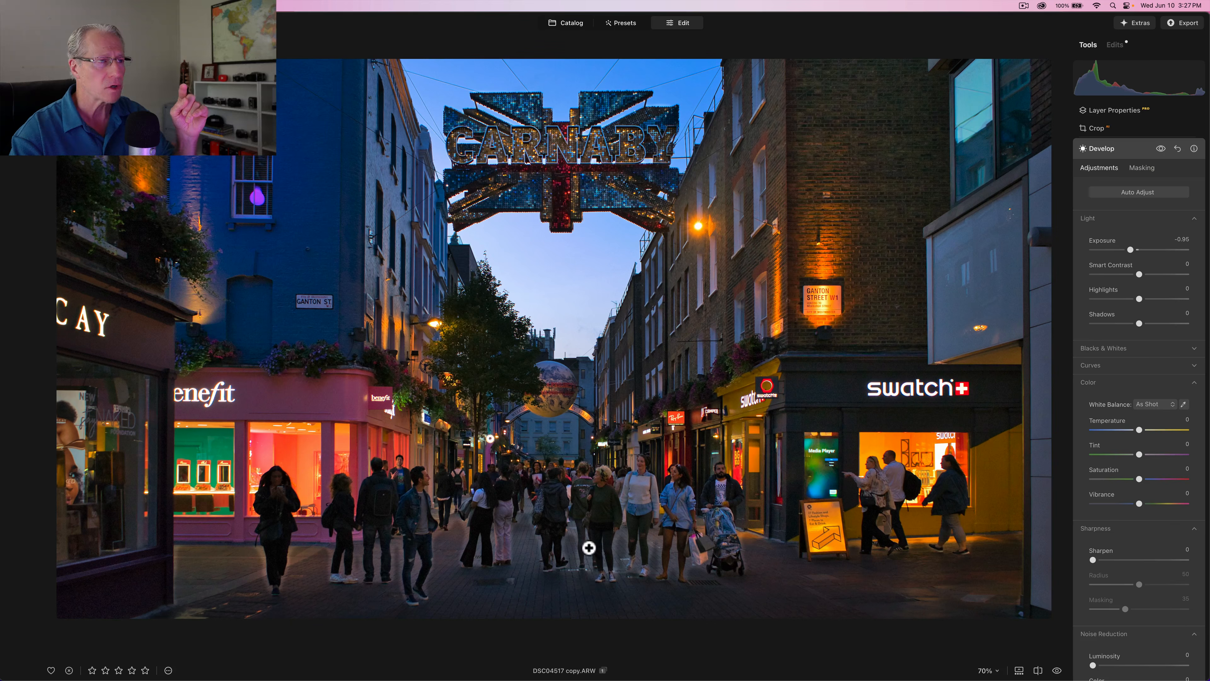
double_click(1130, 249)
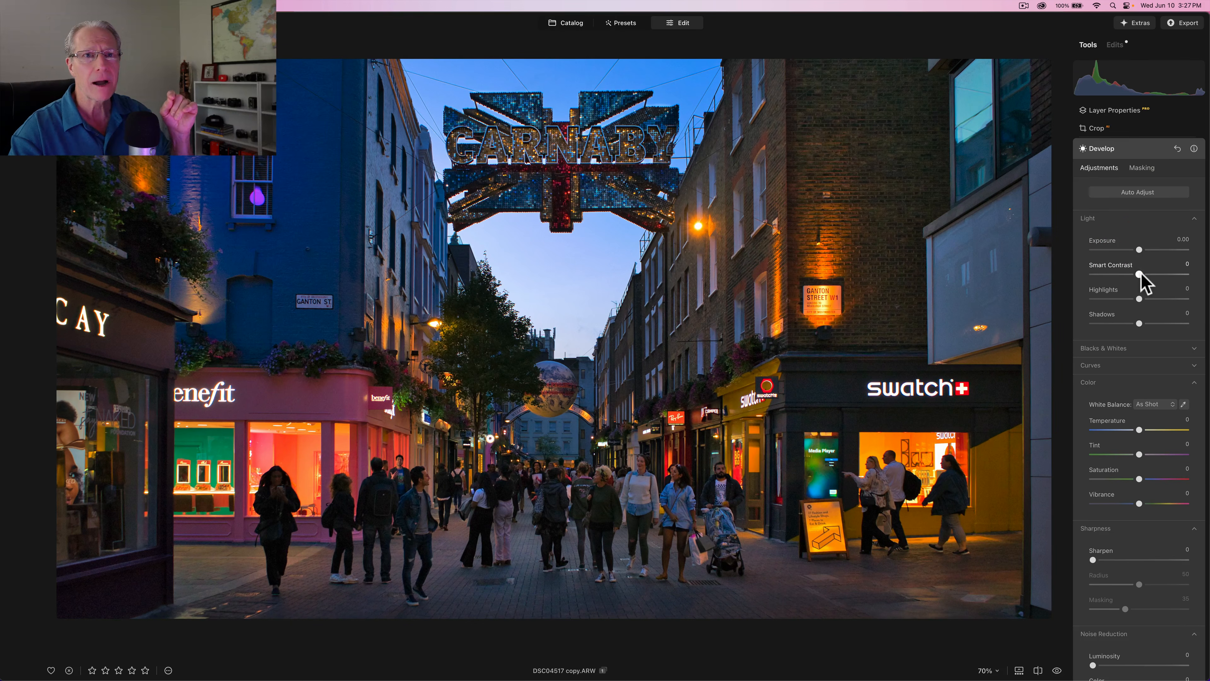
- Set Smart Contrast to 33 on the masked pavement and compare the photo with and without the adjustment
drag(1140, 274, 1160, 271)
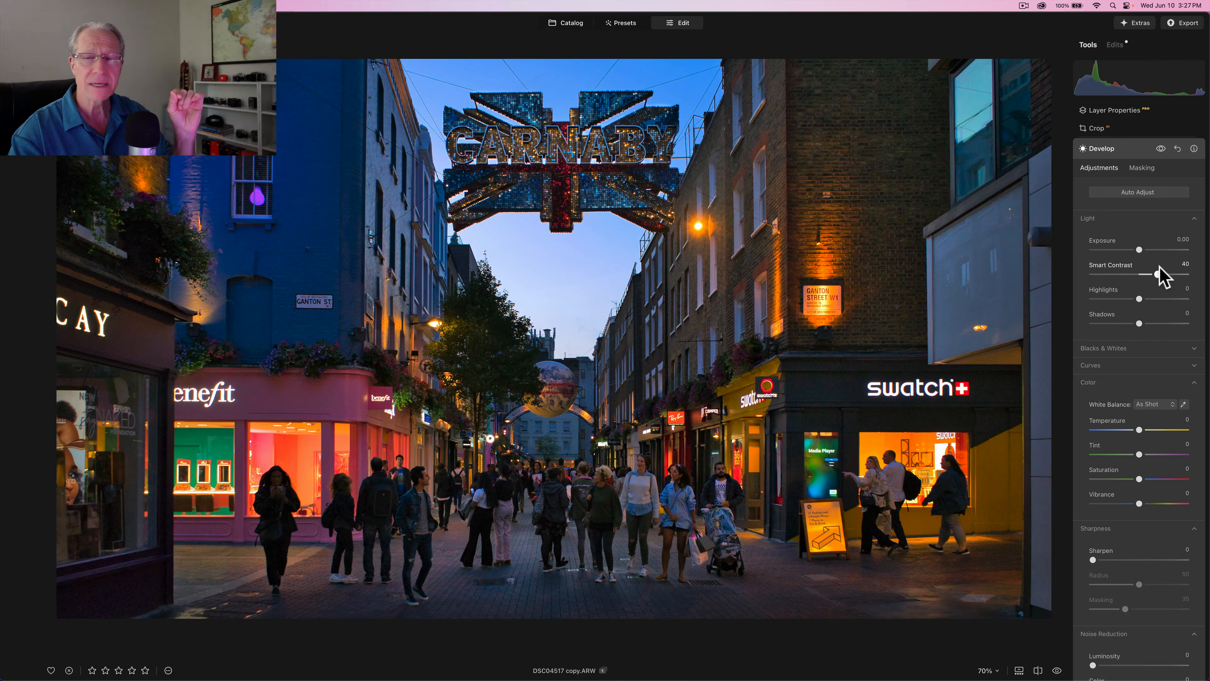
drag(1159, 275, 1155, 274)
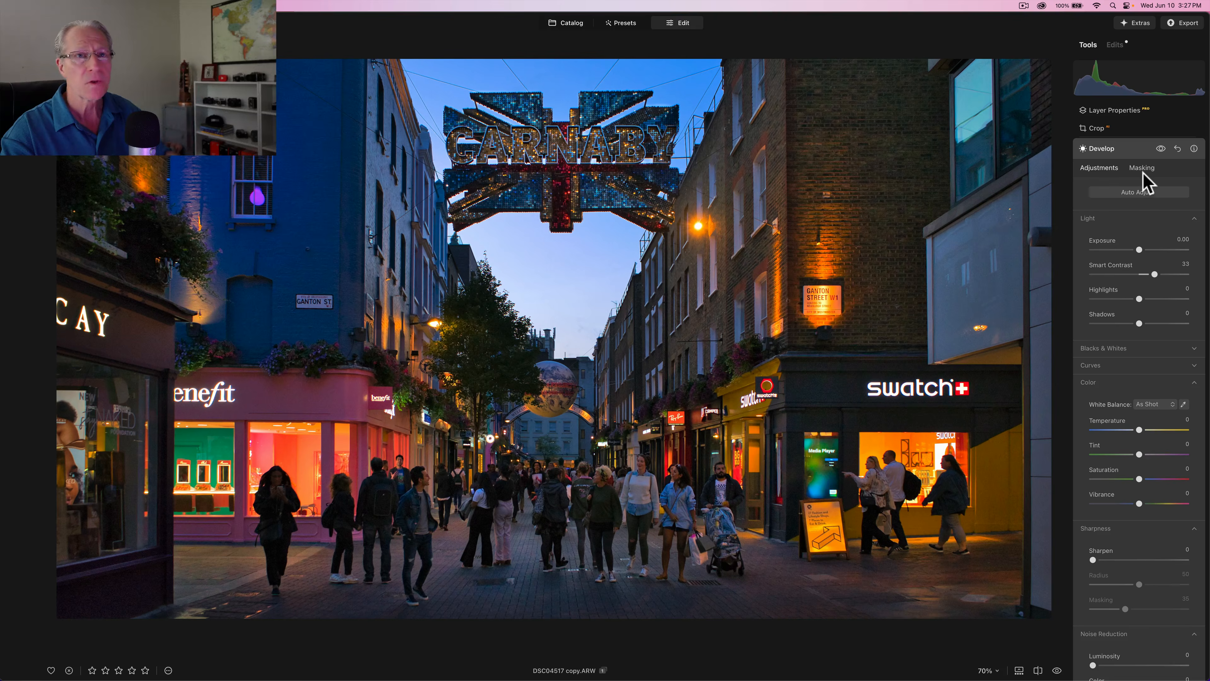
click(1161, 148)
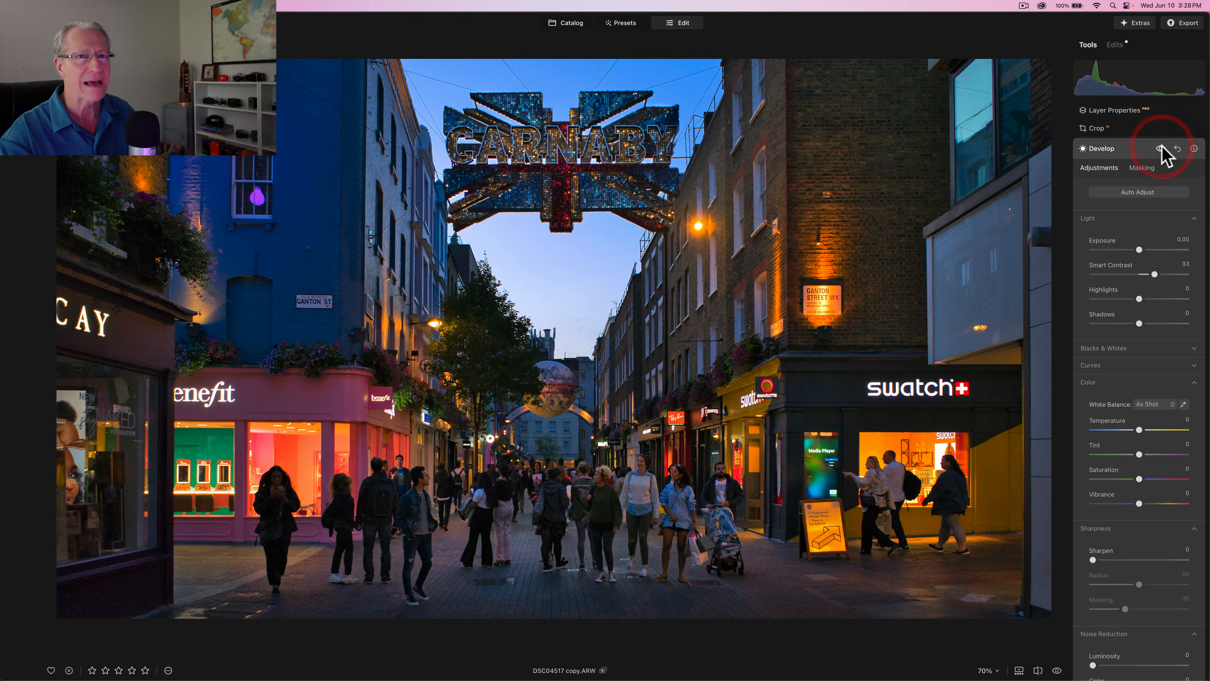
click(1125, 151)
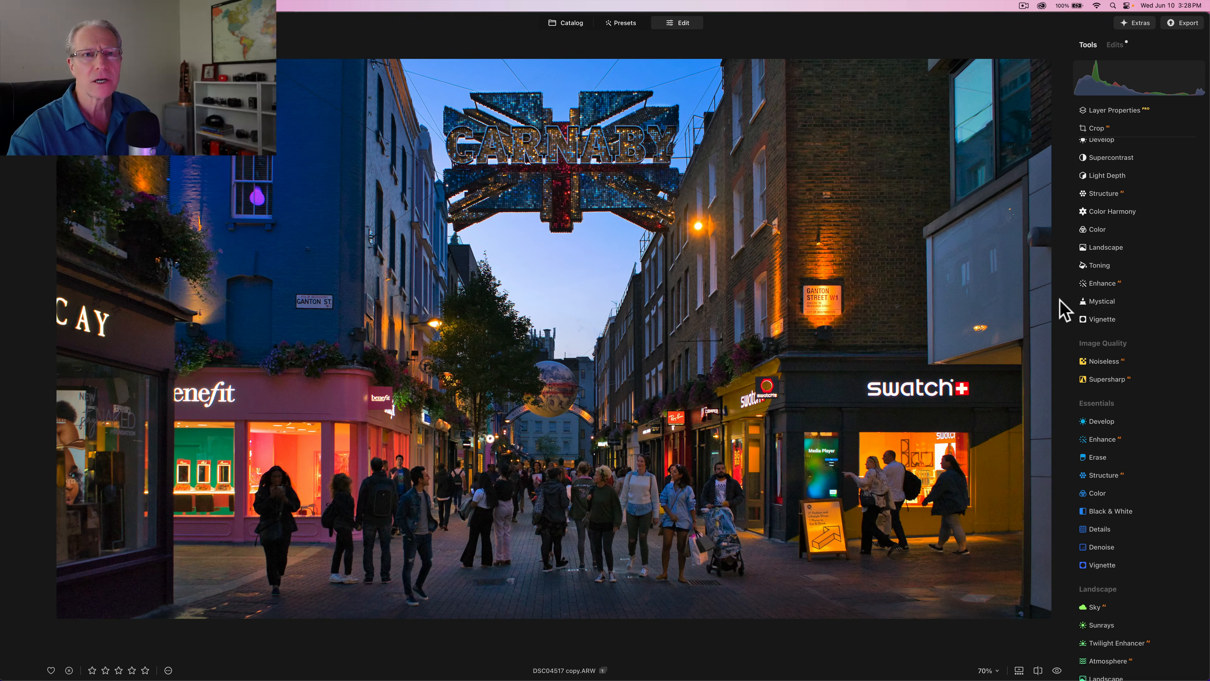
- Apply a Vignette with Amount -42, Size 28, Roundness 42, Feather 100 and Inner Light 16
click(1103, 319)
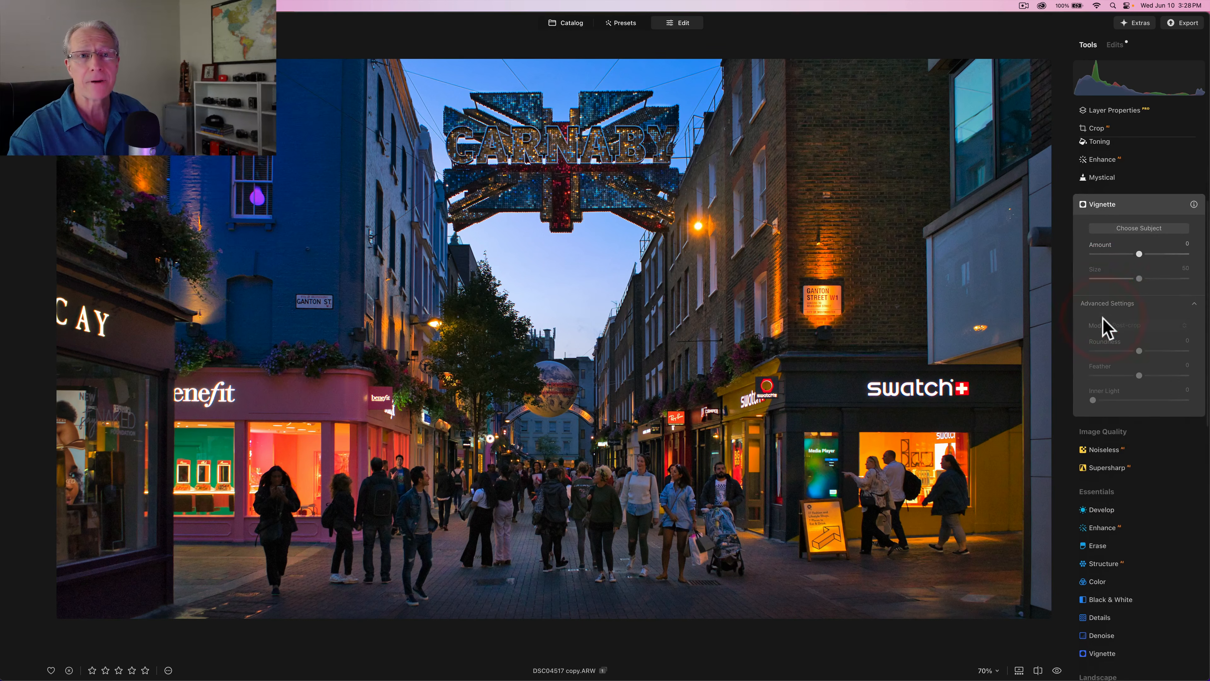
click(1119, 254)
click(1118, 278)
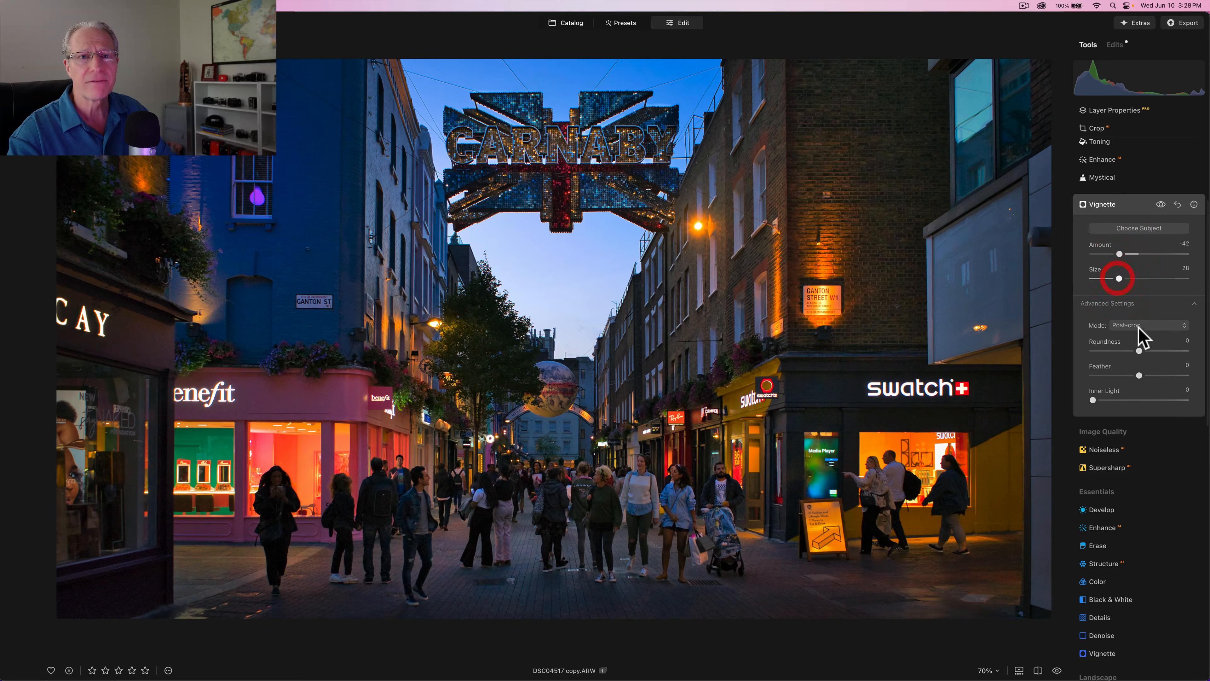
click(1159, 351)
drag(1160, 375, 1202, 381)
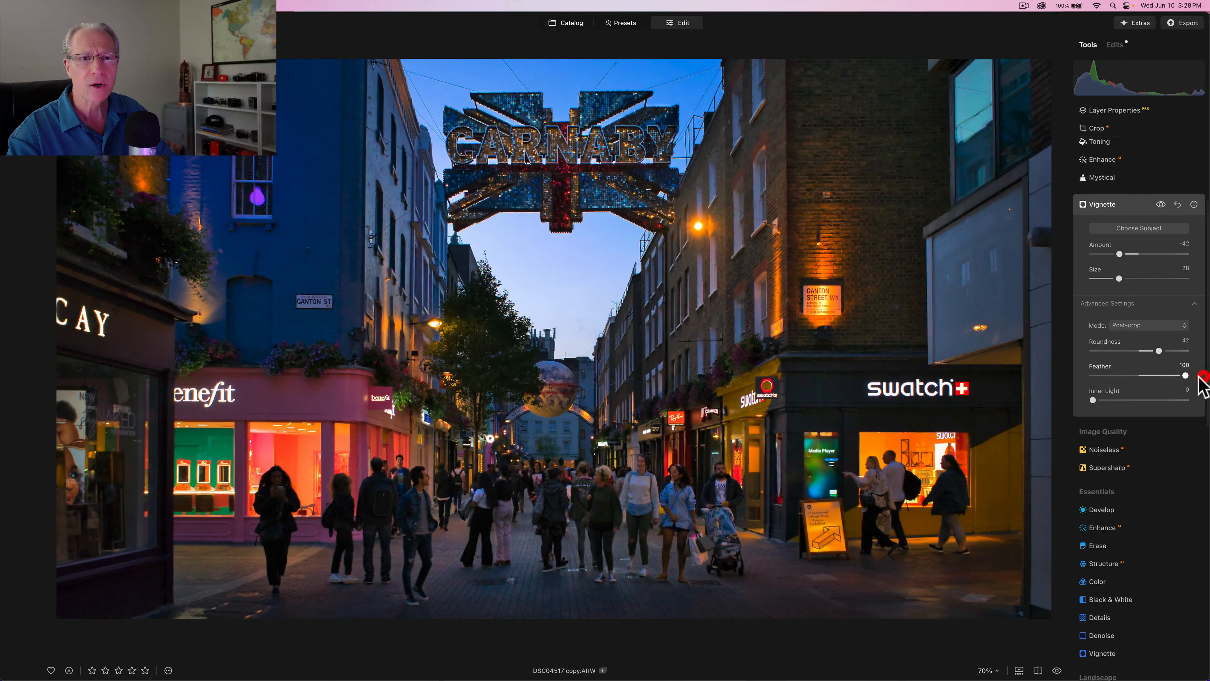
click(1106, 400)
- Centre the vignette on the far end of the street just above the pedestrians, and compare the photo with and without it
click(1145, 229)
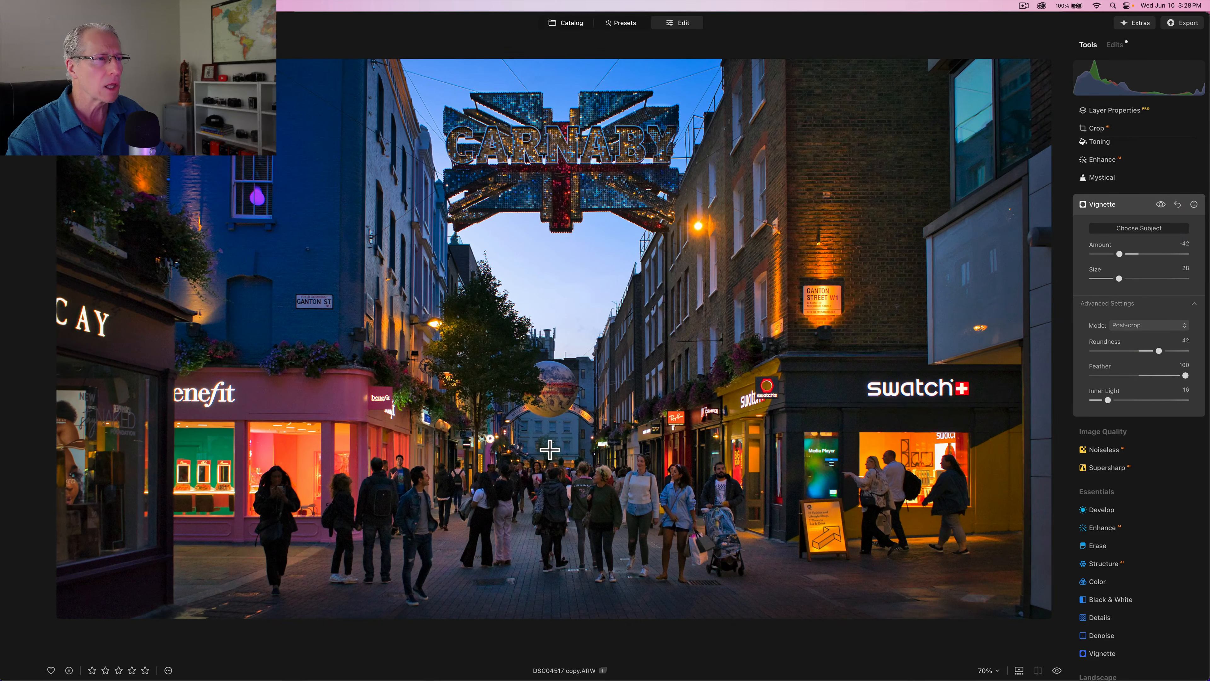
click(550, 449)
click(1133, 227)
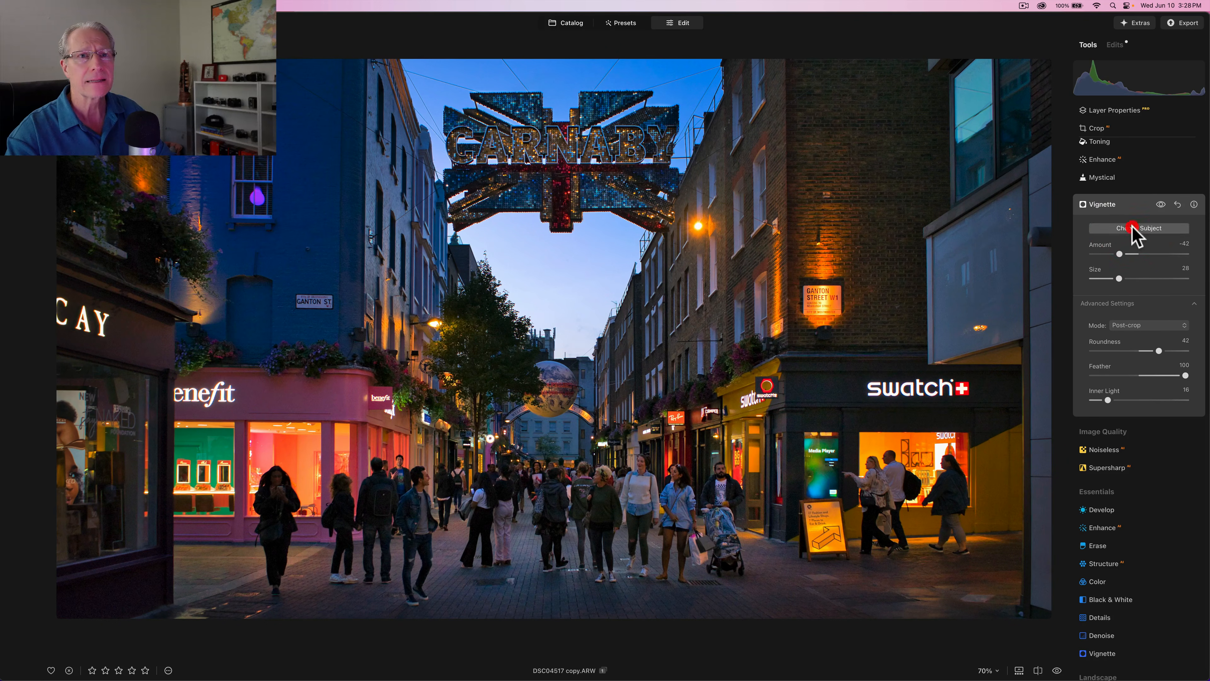
click(1159, 205)
click(1159, 205)
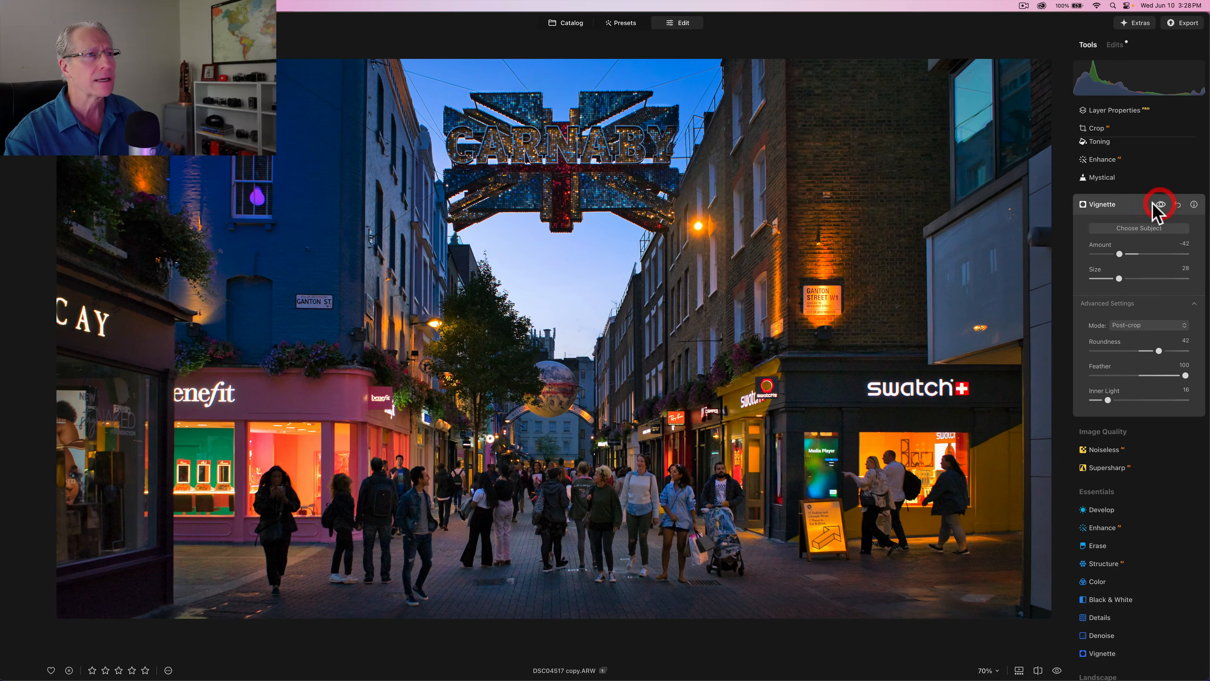
click(1136, 204)
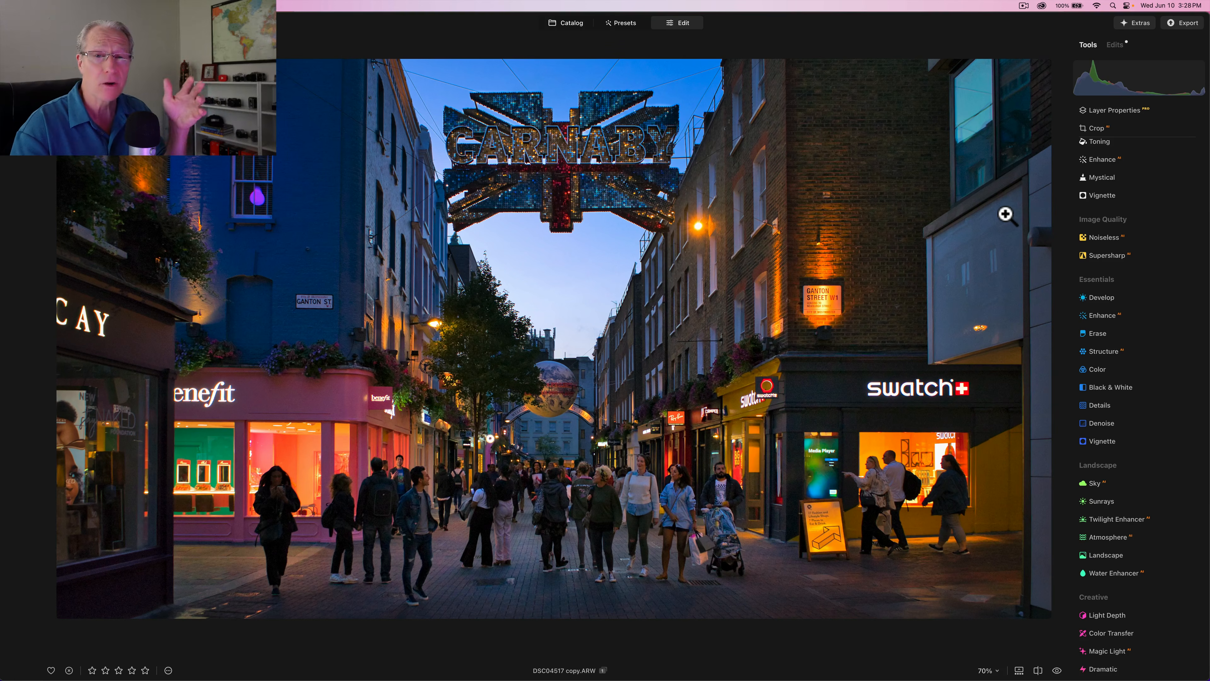
- Compare the fully edited photo with the original unedited RAW
key(backslash)
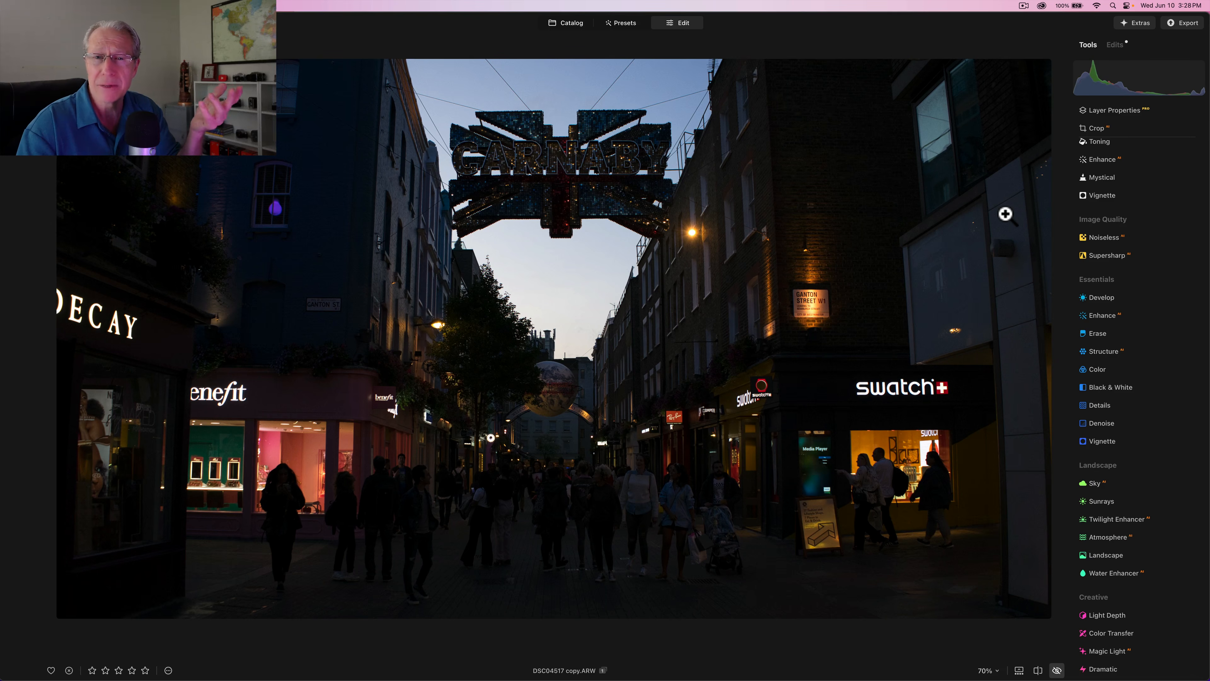
key(backslash)
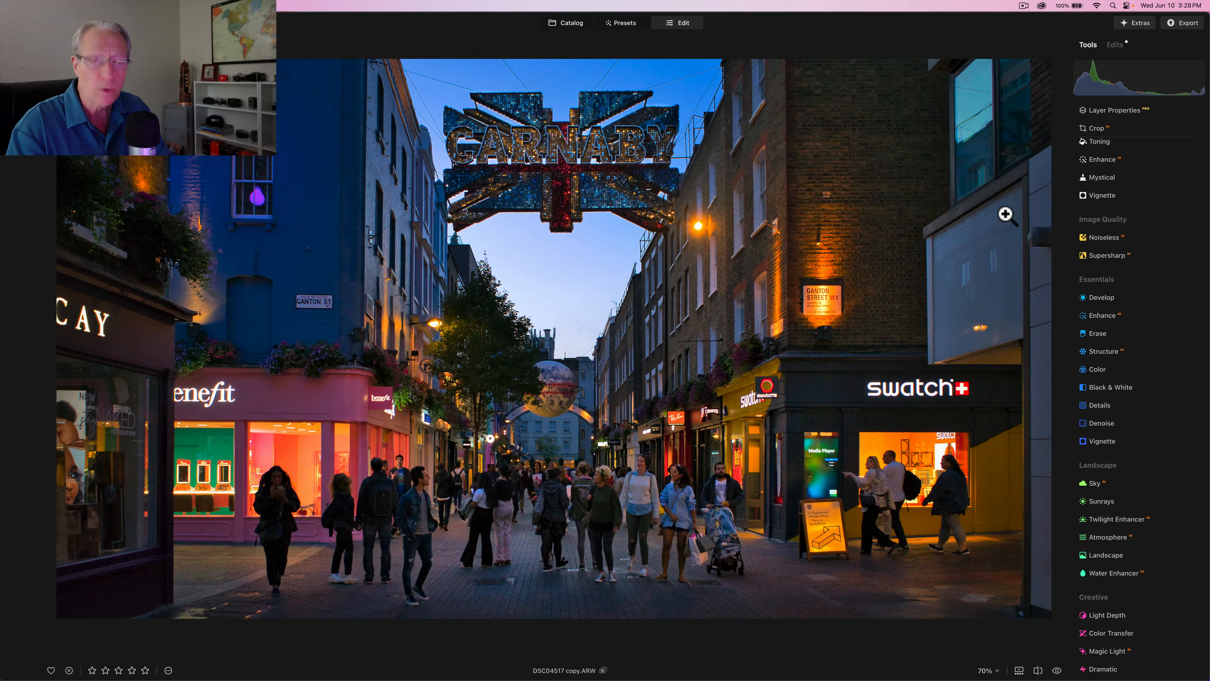
key(backslash)
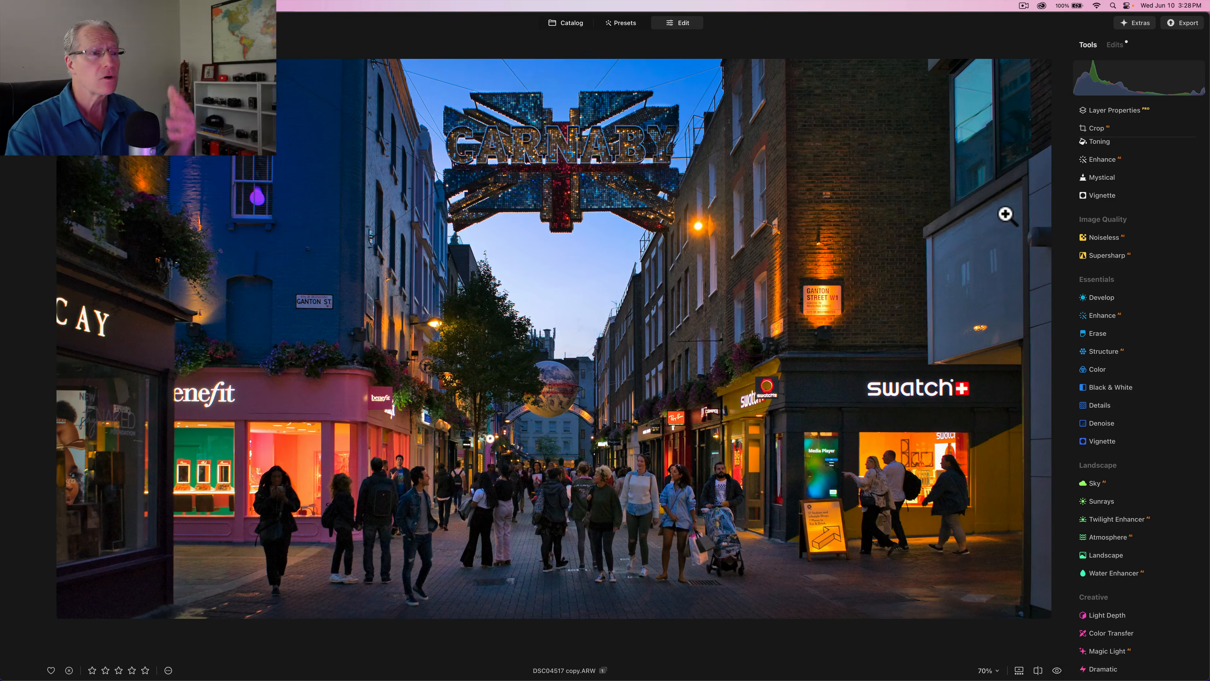